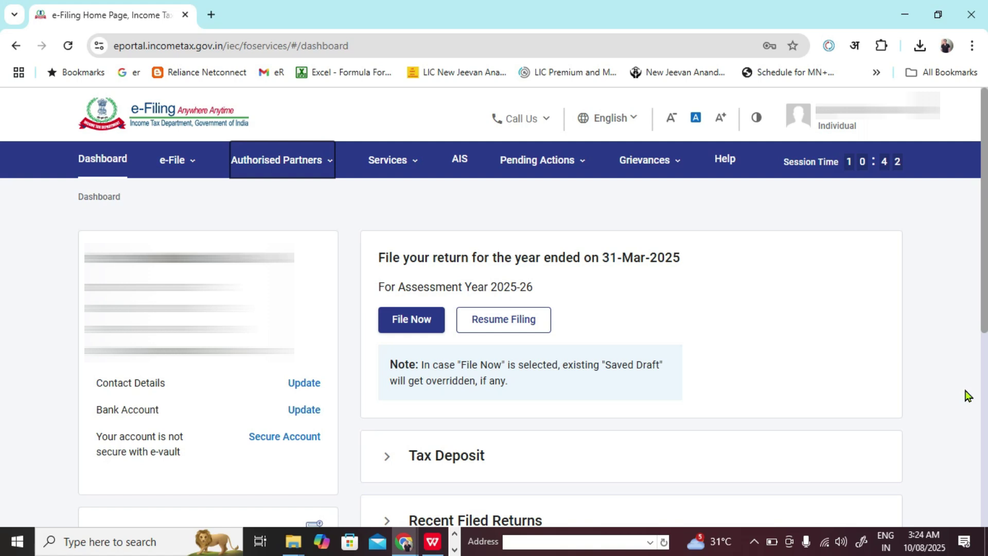
left_click(535, 161)
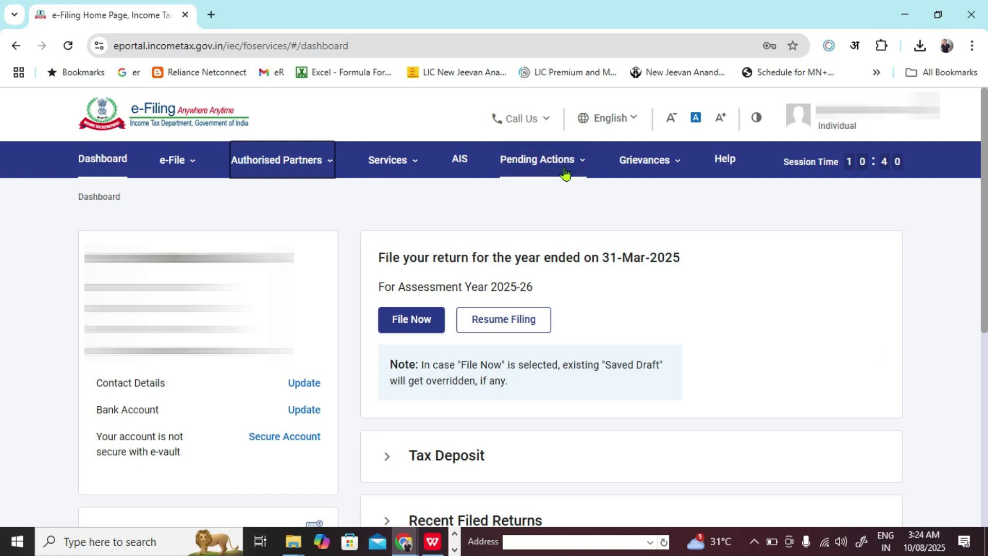
left_click(389, 162)
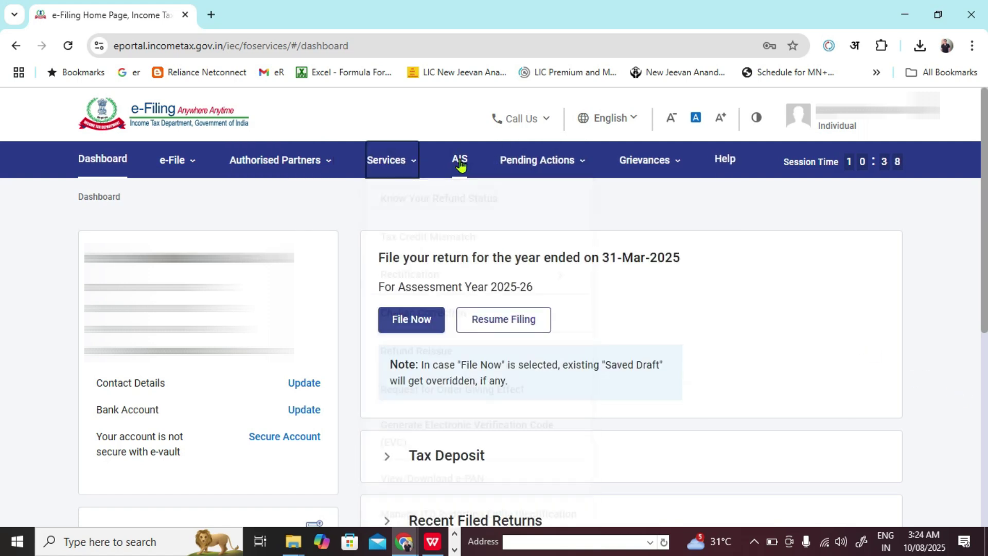
mouse_move(195, 164)
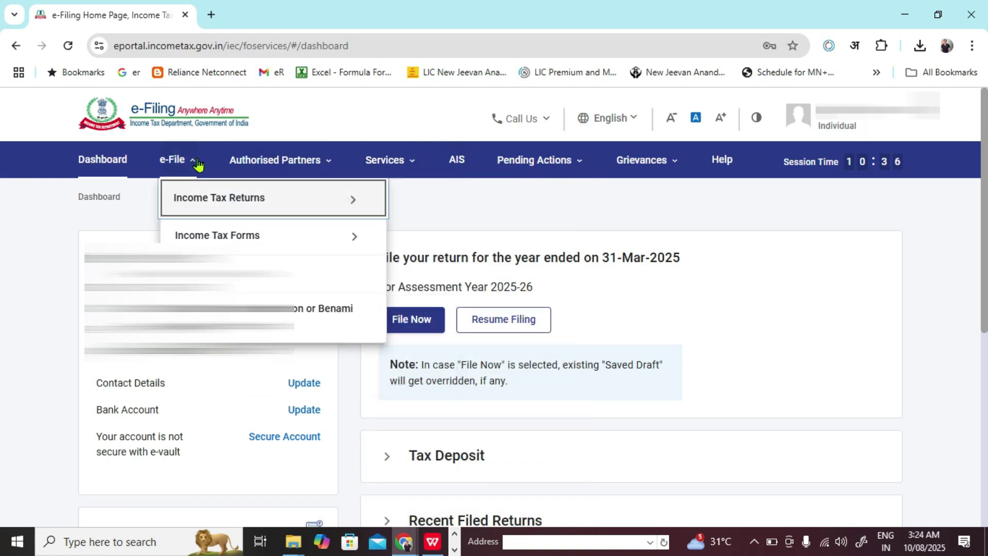
mouse_move(268, 199)
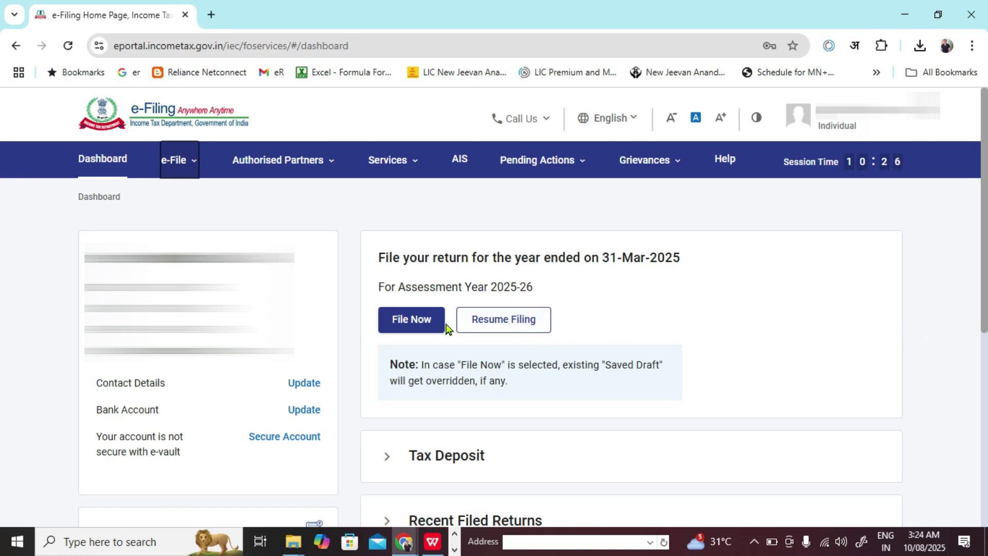
Step: Start filing the income tax return for assessment year 2025-26 in Online mode
left_click(425, 329)
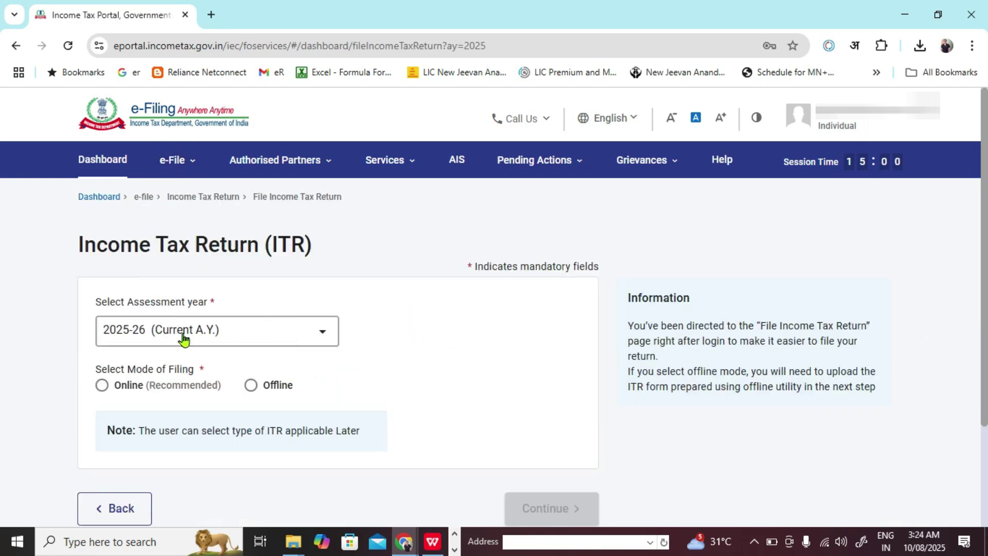
left_click(119, 385)
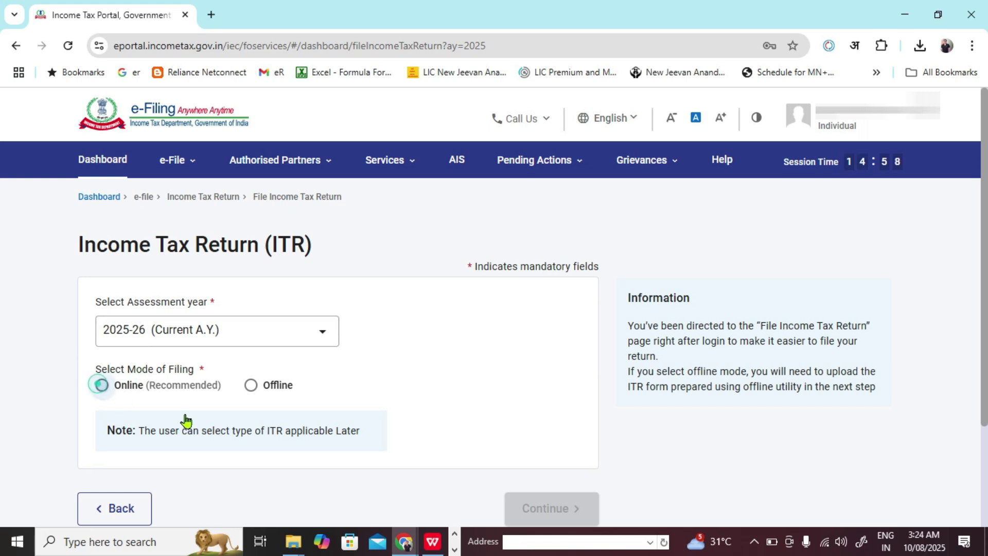
left_click(562, 511)
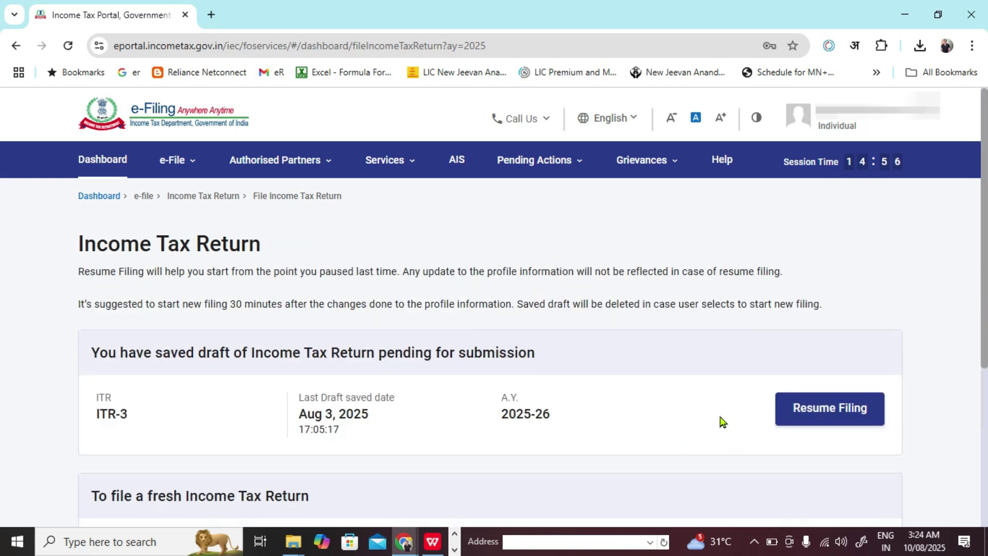
Step: Start a fresh filing instead of the saved ITR-3 draft and proceed with the Individual status
scroll(746, 407, "down", 3)
left_click(777, 388)
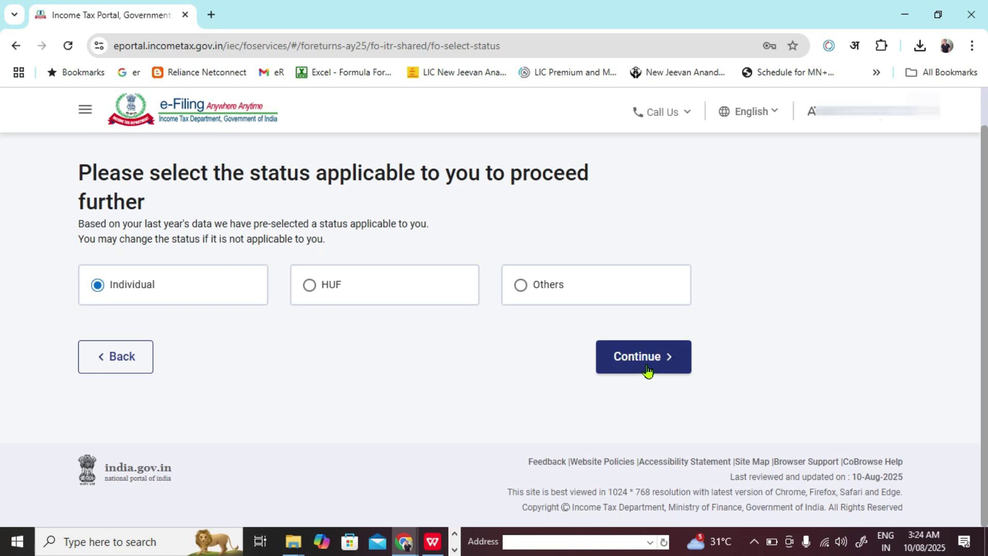
left_click(627, 367)
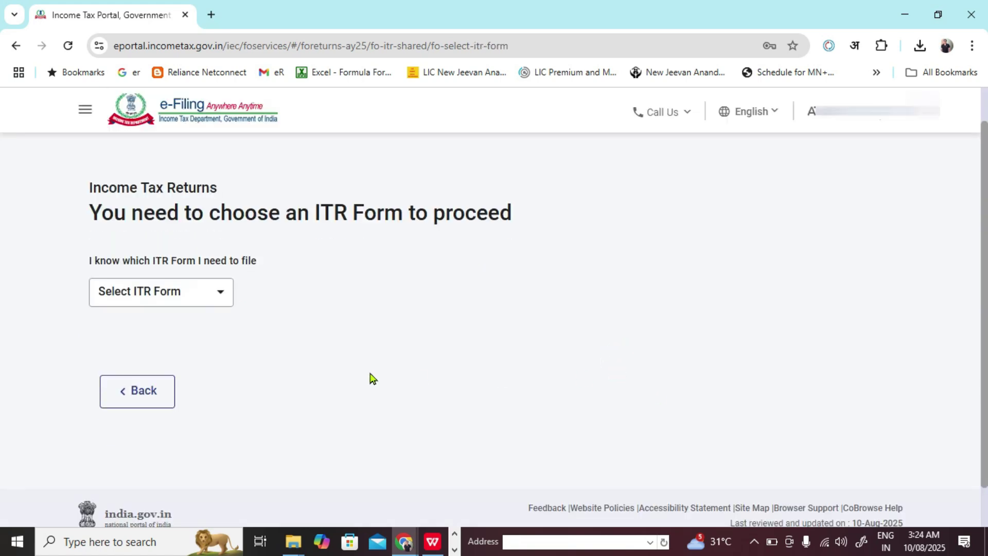
Step: Choose ITR-1 as the return form, proceed with it and get the filing started
left_click(205, 296)
left_click(183, 350)
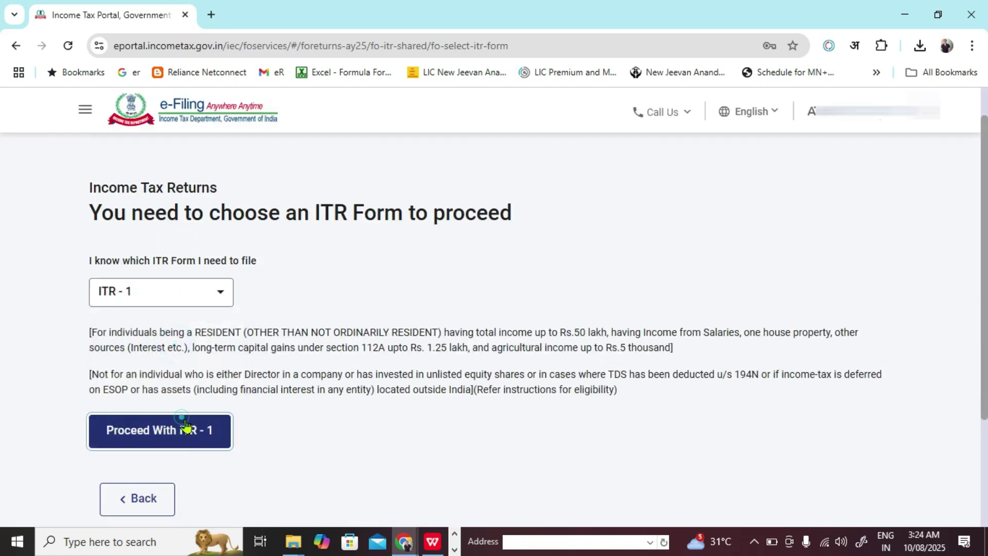
left_click(134, 430)
left_click(497, 393)
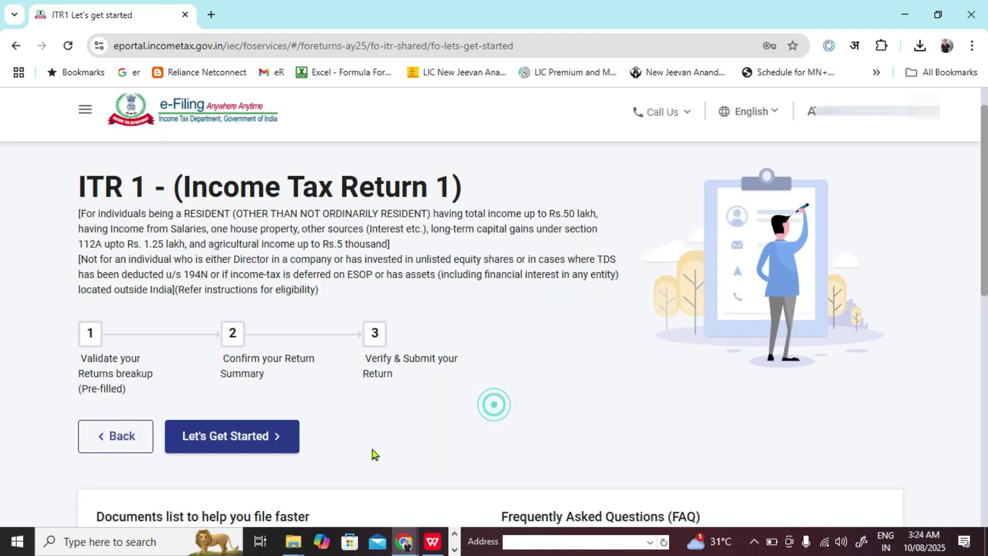
left_click(264, 438)
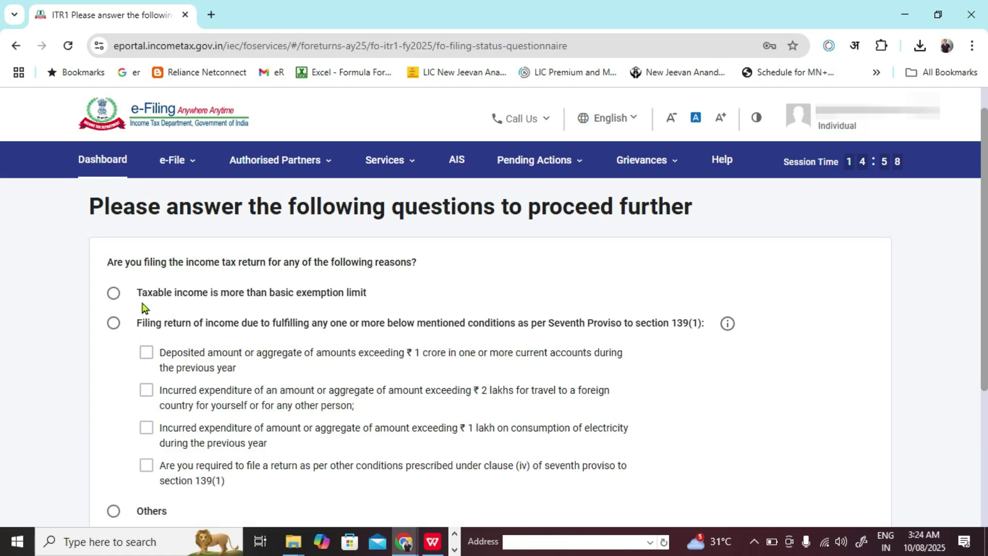
Step: Set the reason for filing the return to Others and continue to the return summary
left_click(114, 295)
left_click(114, 511)
scroll(280, 457, "down", 4)
left_click(884, 401)
left_click(495, 415)
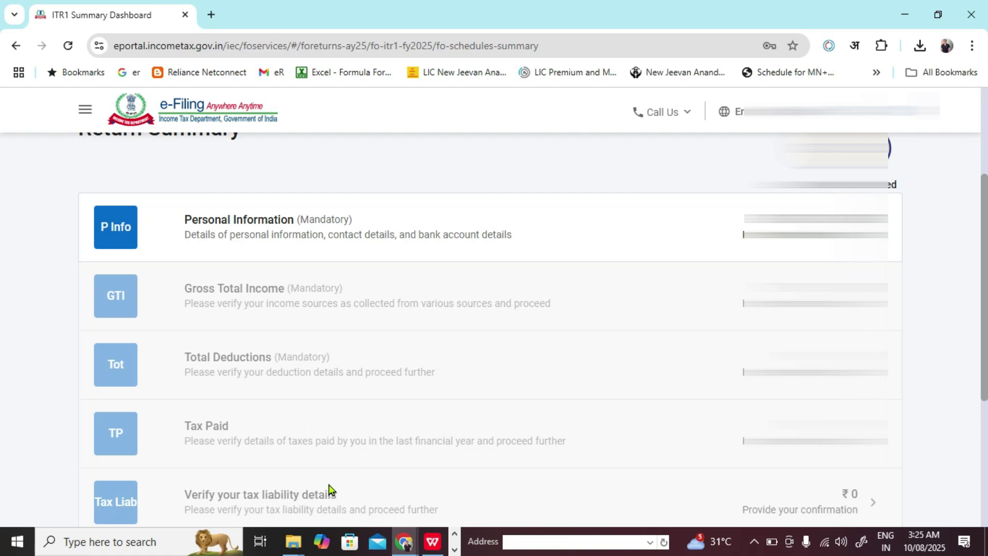
Step: Open the Personal Information section and set the nature of employment to Others
scroll(2, 394, "down", 2)
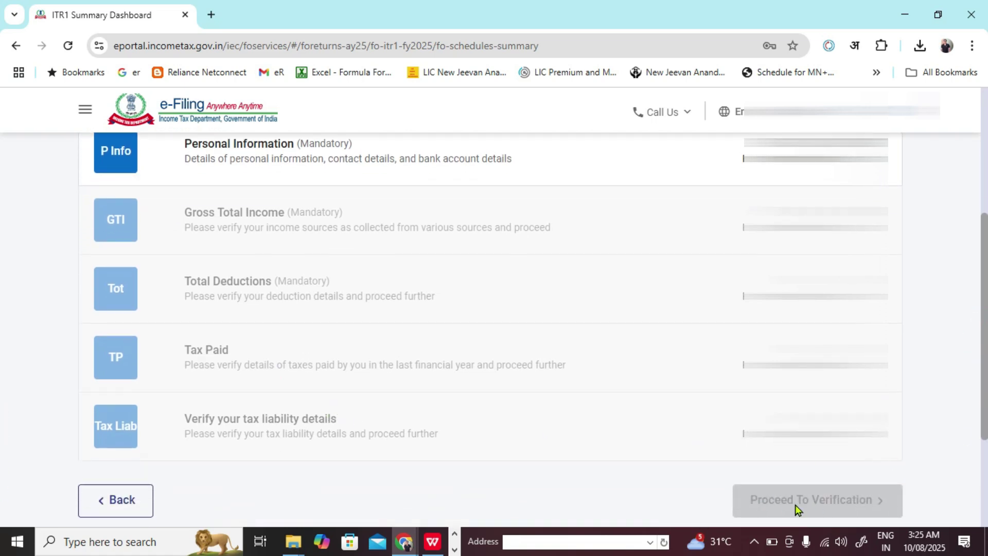
left_click_drag(987, 402, 987, 397)
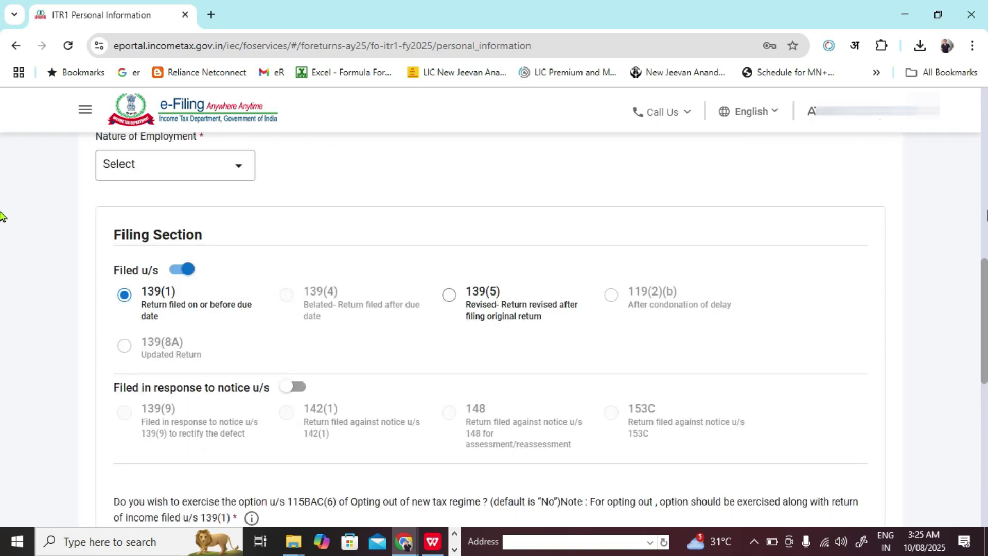
left_click_drag(987, 263, 987, 262)
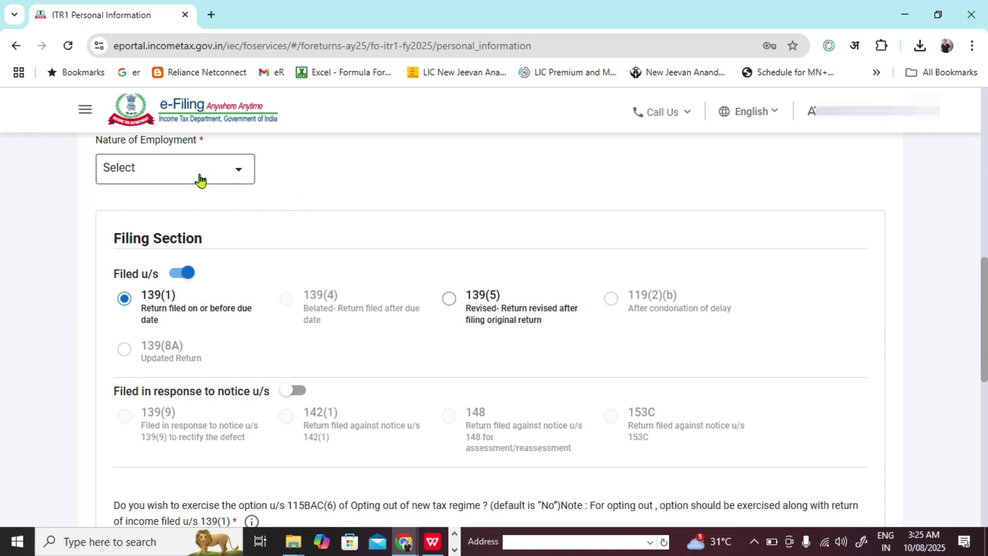
left_click(227, 175)
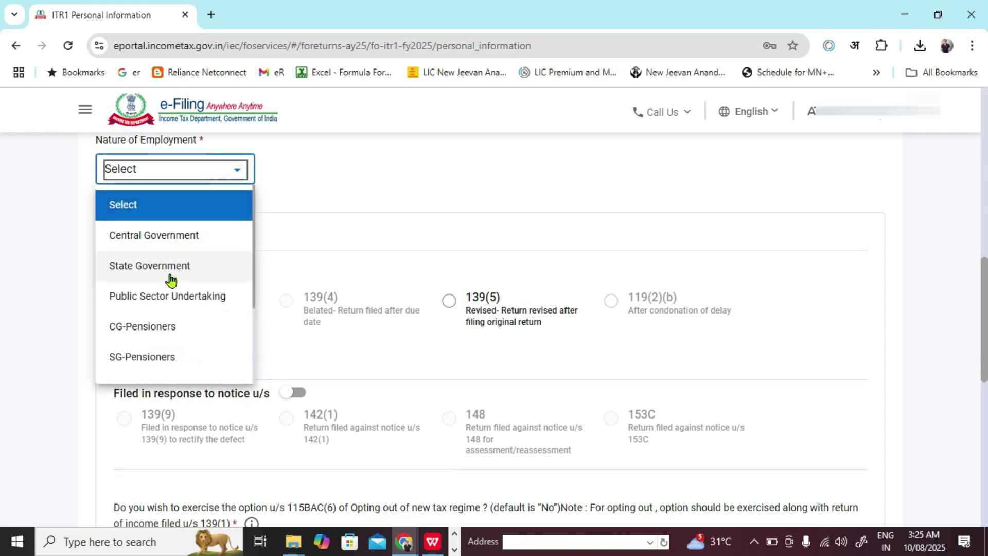
scroll(170, 281, "down", 3)
left_click(153, 330)
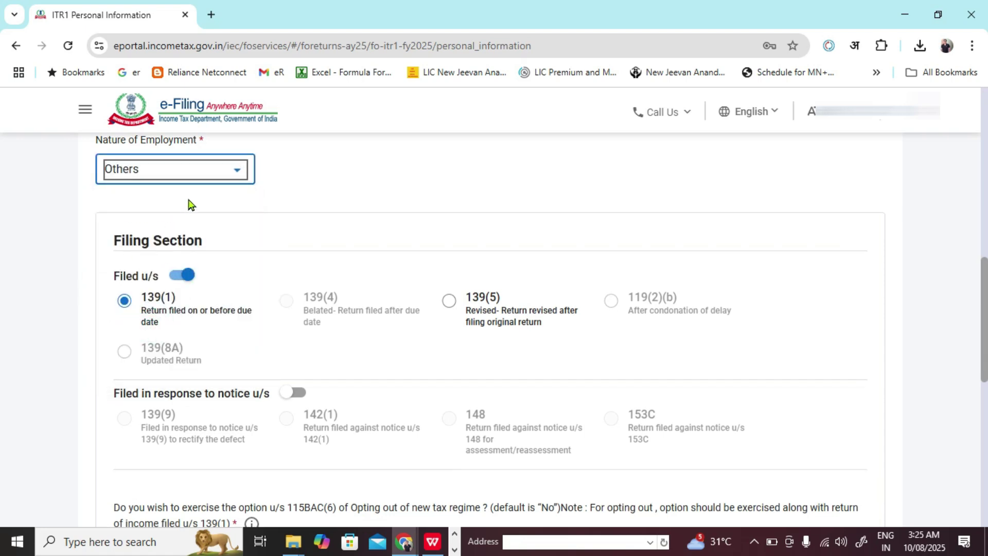
left_click(212, 181)
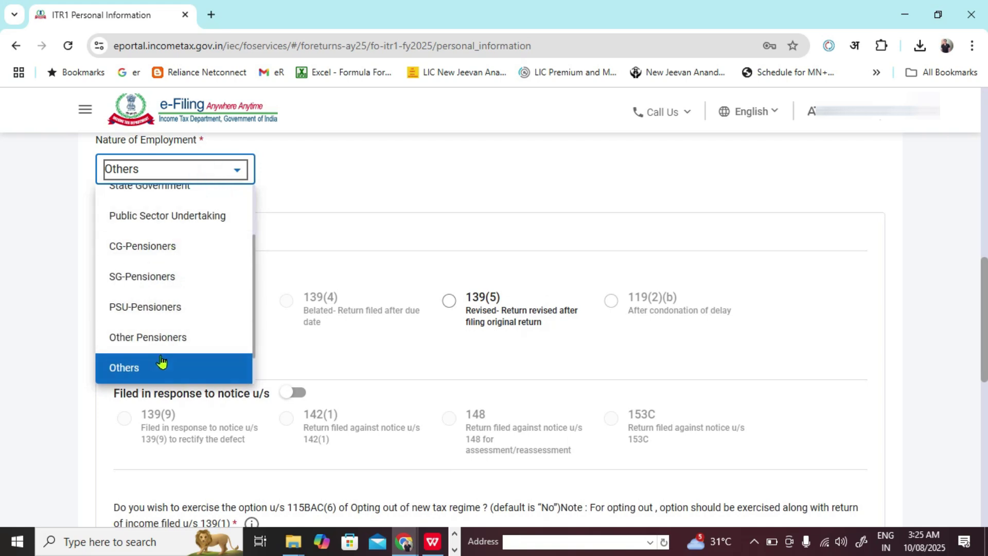
left_click(65, 303)
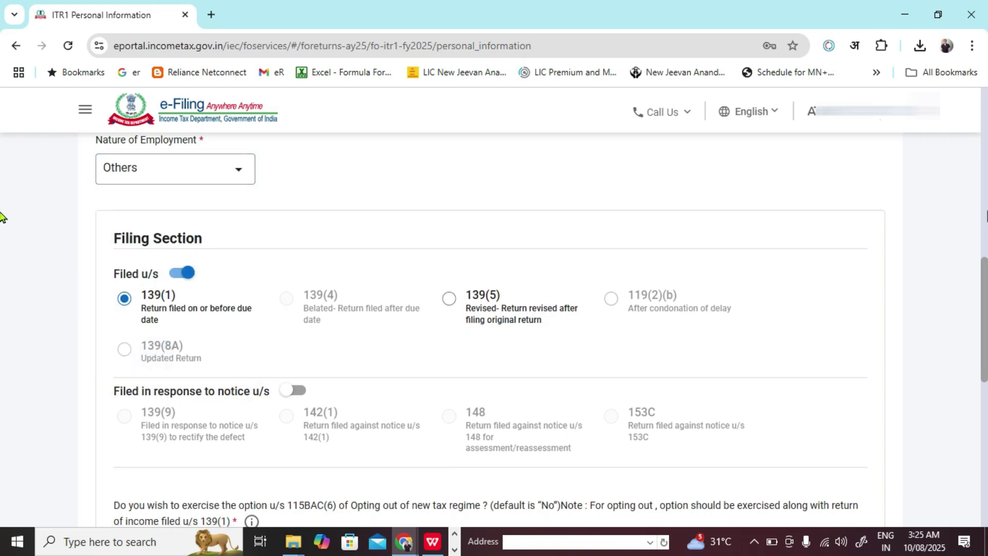
Step: Answer No to opting out of the new tax regime under section 115BAC(6)
scroll(2, 288, "down", 2)
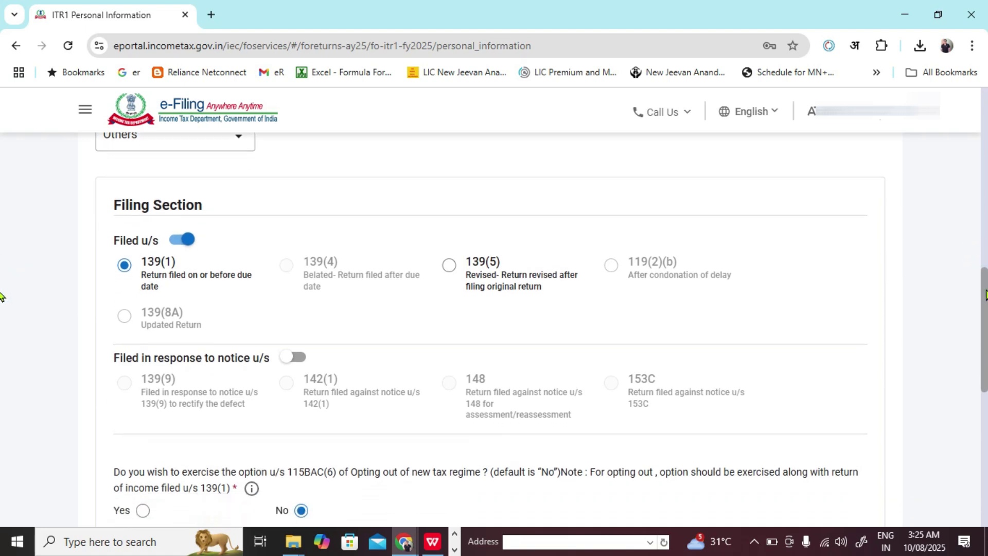
scroll(2, 320, "down", 2)
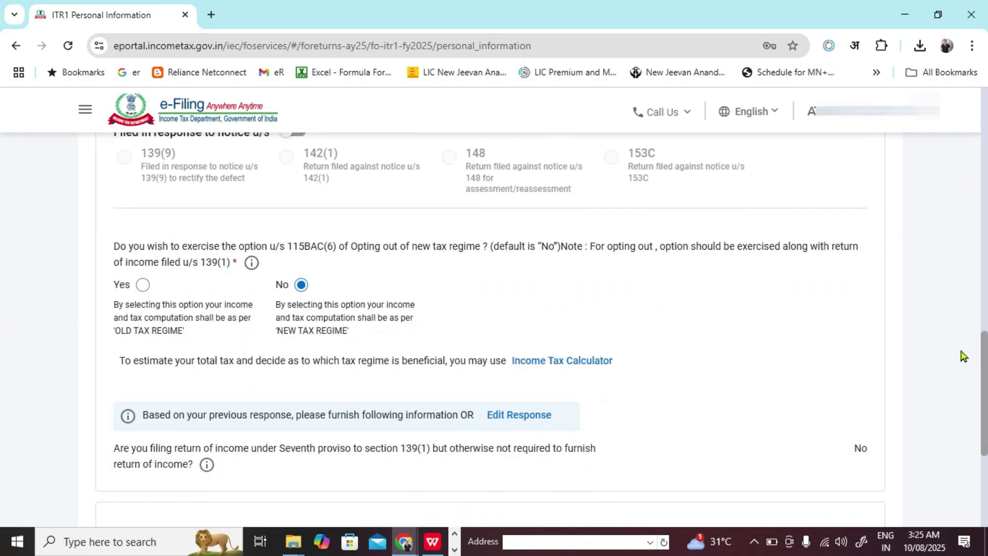
left_click_drag(273, 299, 366, 340)
left_click(707, 321)
left_click(143, 286)
left_click(301, 285)
Step: Go through the remaining personal information and confirm the section
scroll(441, 289, "down", 5)
left_click(102, 307)
scroll(376, 320, "down", 6)
left_click(844, 381)
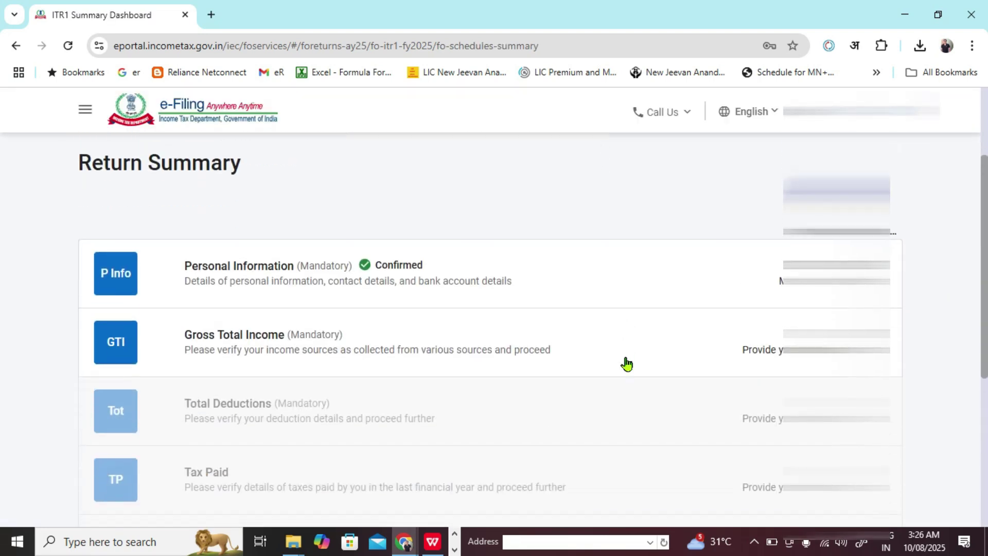
Step: Open Income From Salary under Gross Total Income for editing and enter 240000 as the salary per section 17(1)
scroll(626, 364, "down", 1)
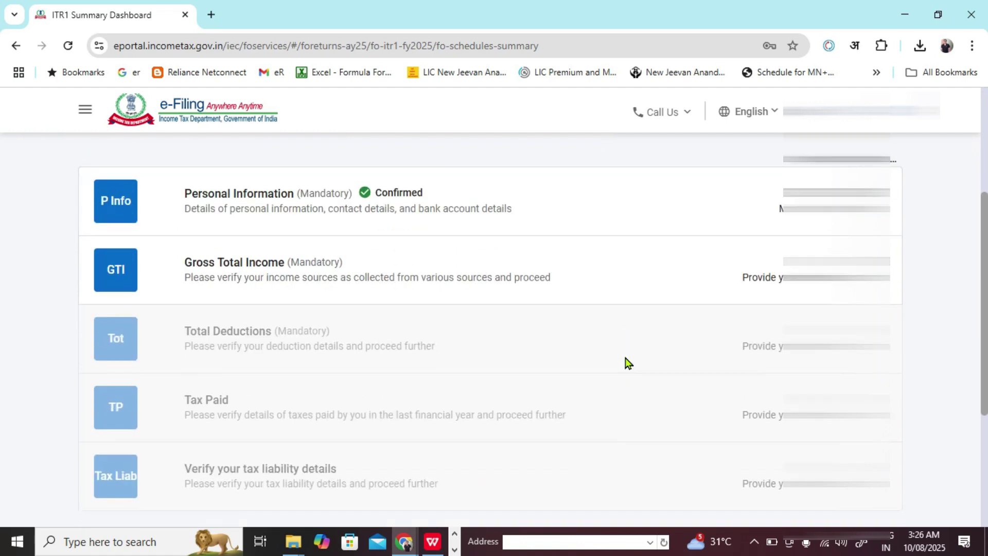
left_click(607, 295)
scroll(368, 297, "down", 1)
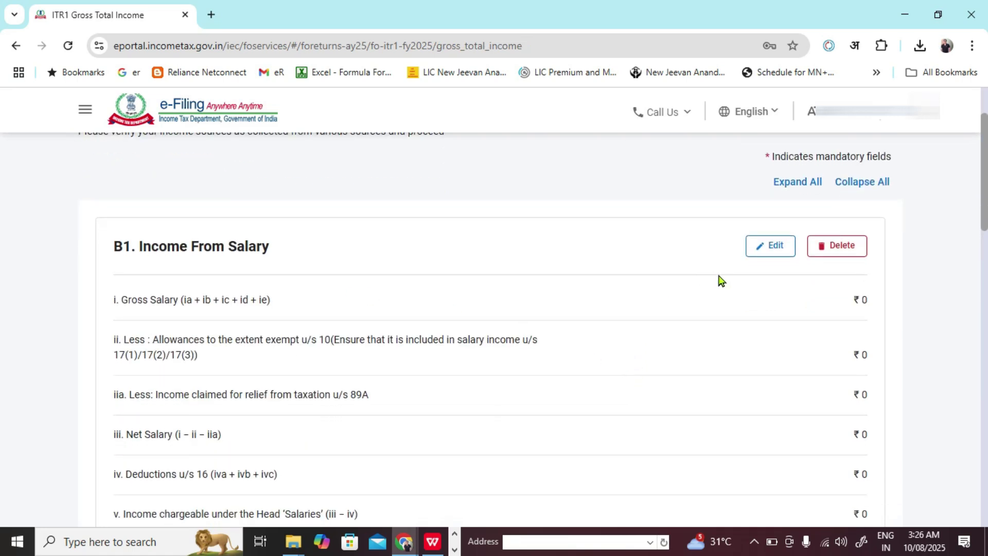
left_click(776, 251)
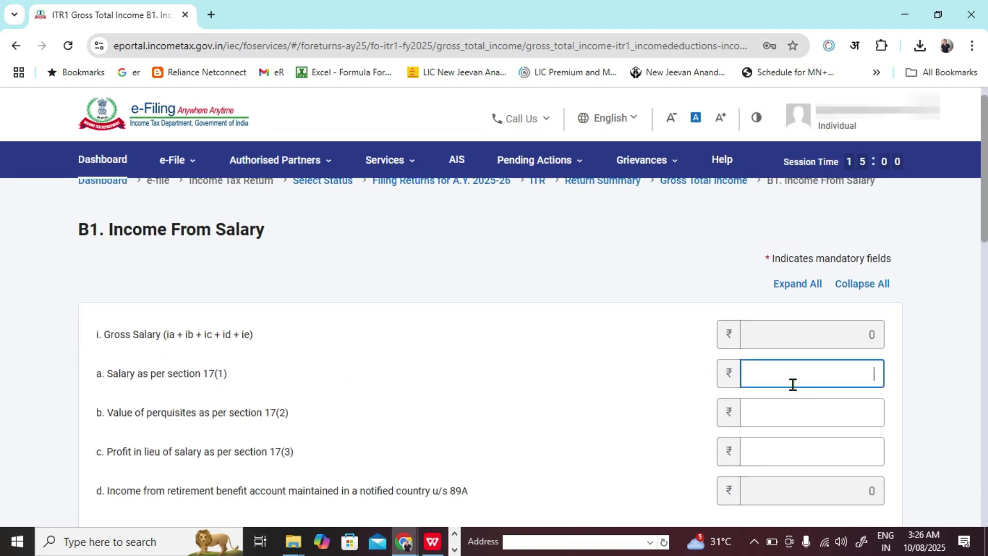
left_click(415, 347)
scroll(504, 358, "down", 15)
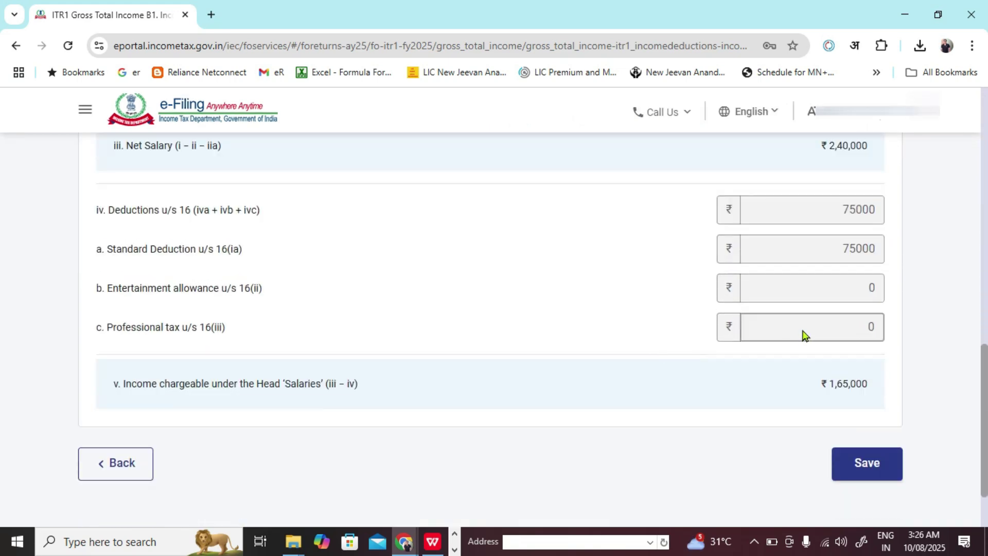
Step: Check the section 16 deductions and the income chargeable under Salaries, and save the salary income
scroll(816, 260, "up", 3)
double_click(816, 354)
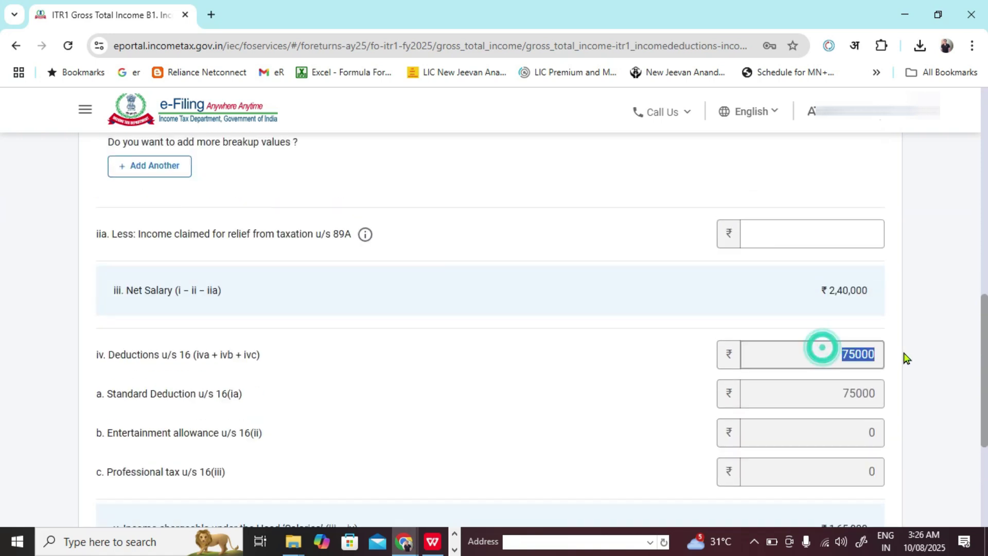
scroll(903, 335, "down", 2)
scroll(858, 345, "down", 2)
left_click_drag(830, 311, 868, 325)
left_click(864, 402)
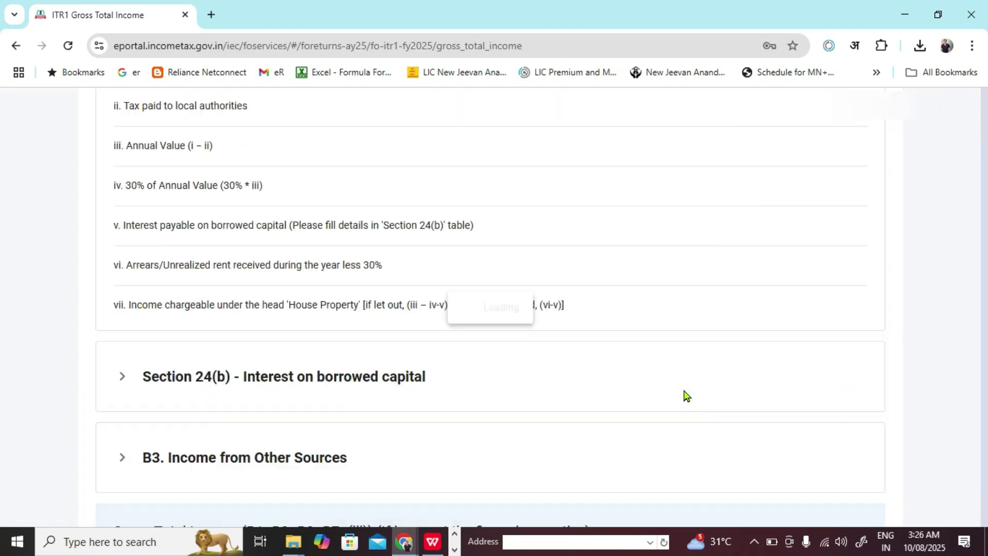
Step: Open Income from House Property for editing and set the type of house property to Let Out
scroll(512, 361, "down", 2)
scroll(516, 364, "up", 1)
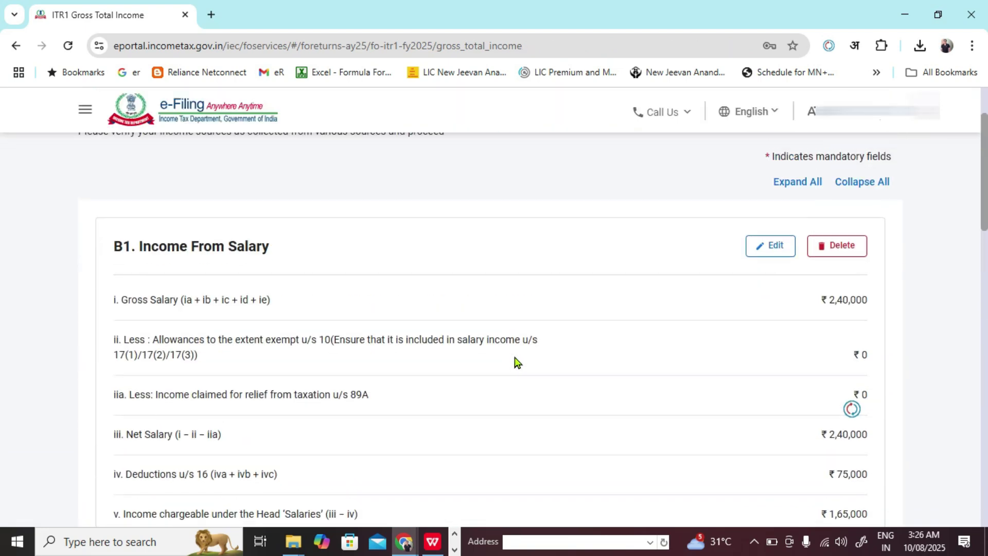
scroll(517, 362, "down", 6)
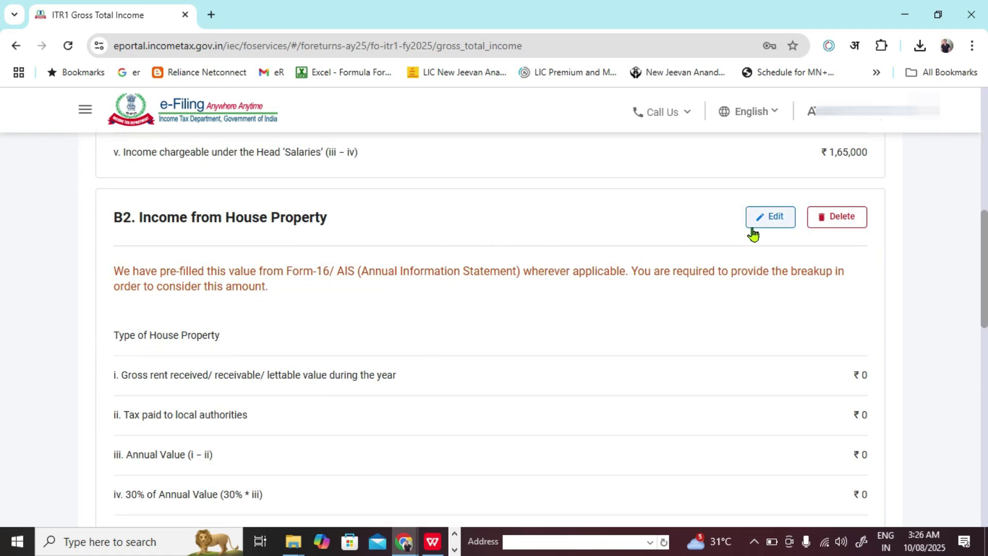
left_click(770, 217)
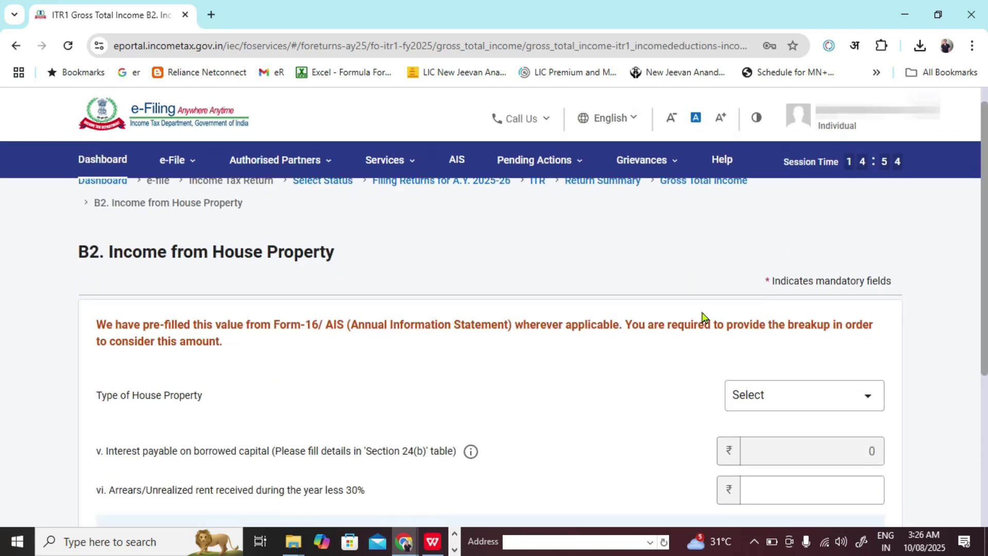
scroll(702, 317, "down", 1)
left_click(779, 287)
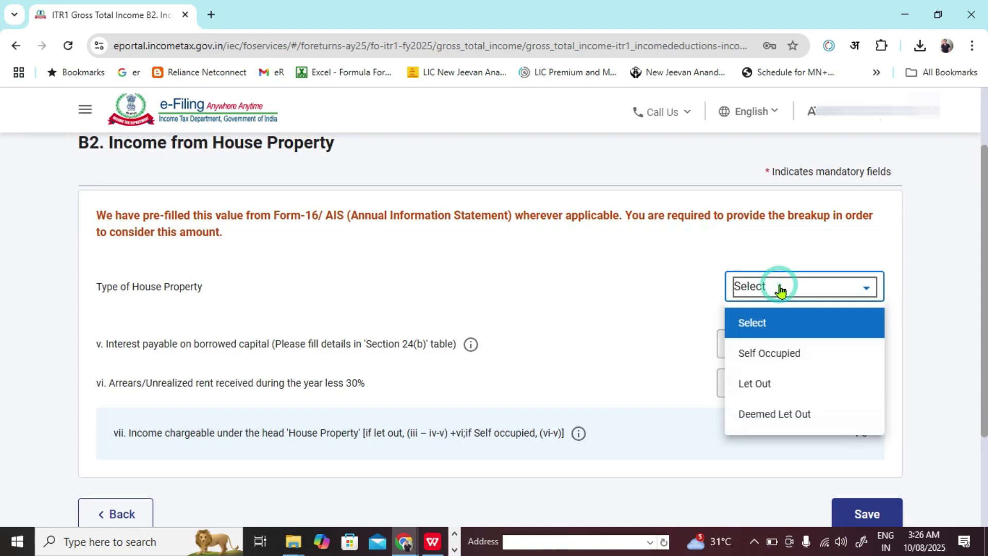
left_click(778, 383)
Step: Enter 200000 as the gross rent received during the year for the let-out property
left_click(787, 336)
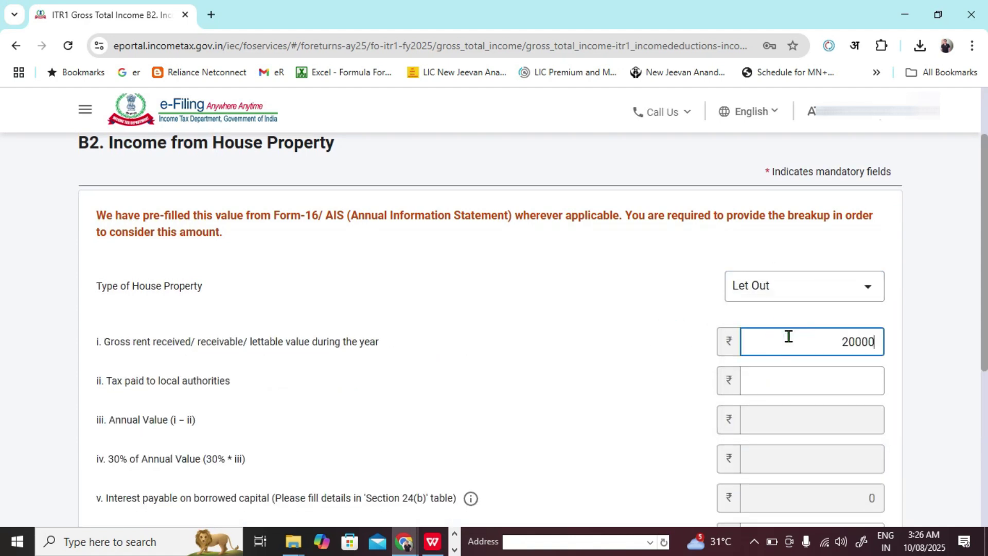
type("200000")
left_click(643, 378)
scroll(641, 379, "down", 3)
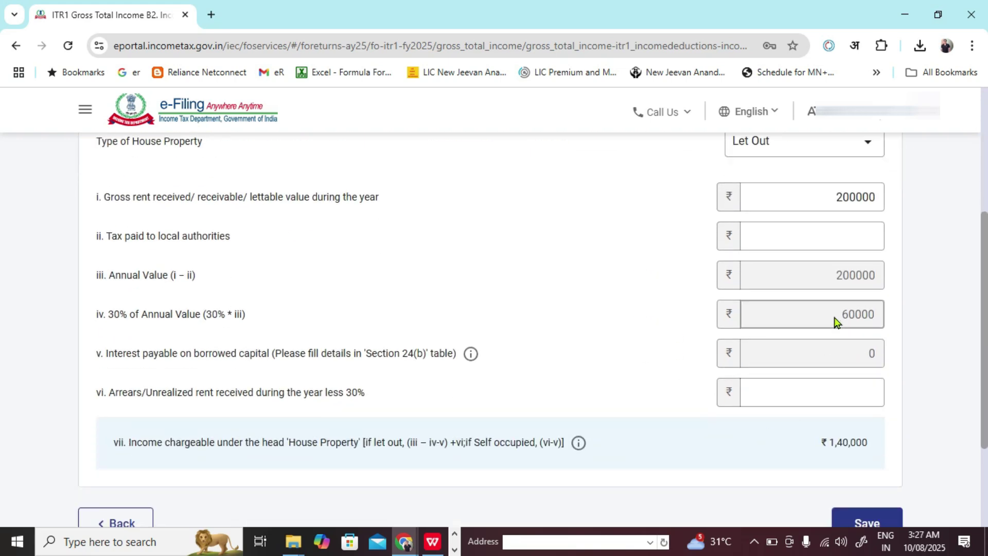
Step: Save the house property income and review the house property breakup on the Gross Total Income page
scroll(871, 400, "down", 3)
left_click(867, 394)
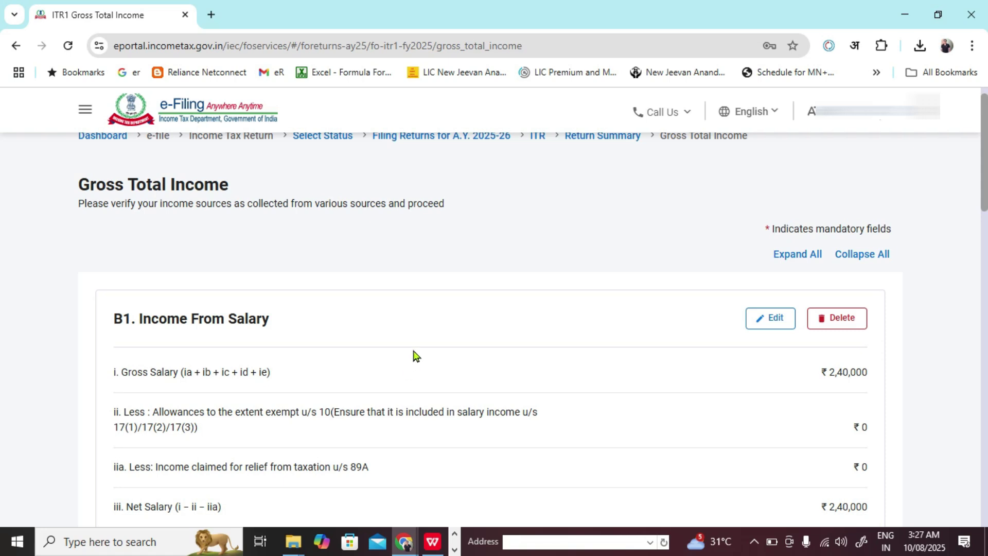
scroll(416, 355, "down", 8)
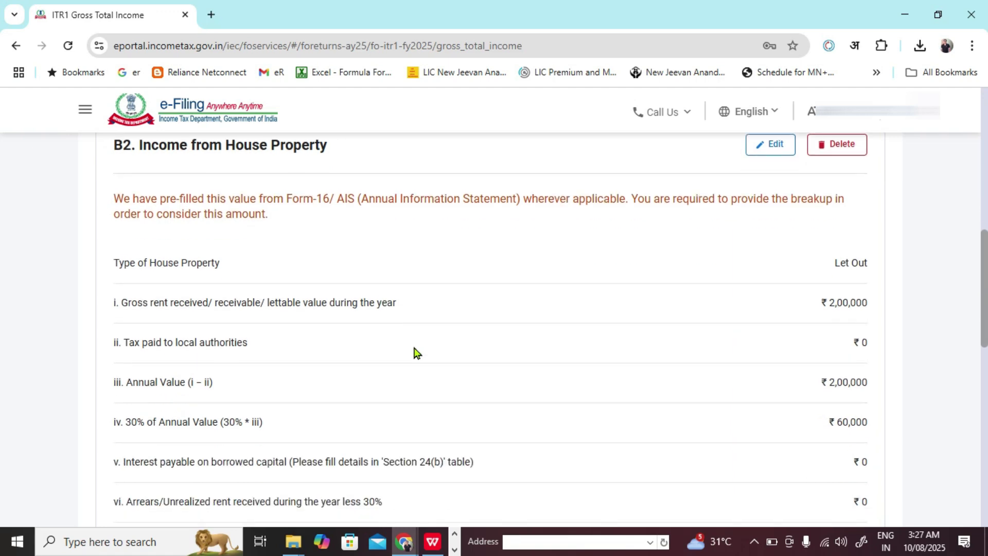
scroll(416, 354, "down", 7)
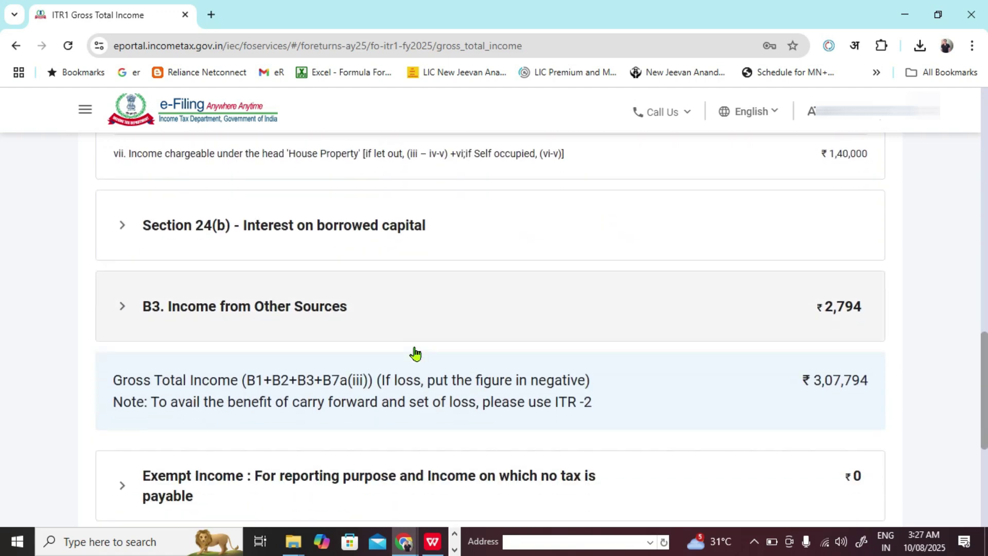
Step: Open the Interest from Saving Bank Account entry under Income from Other Sources, check its amount, and go back without saving
left_click(119, 277)
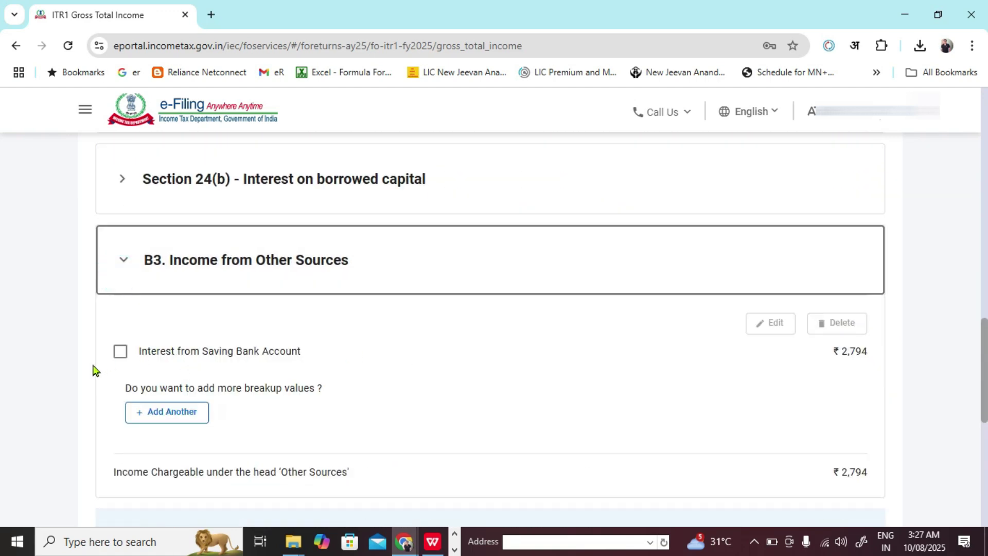
left_click(122, 354)
left_click(767, 324)
scroll(631, 367, "down", 2)
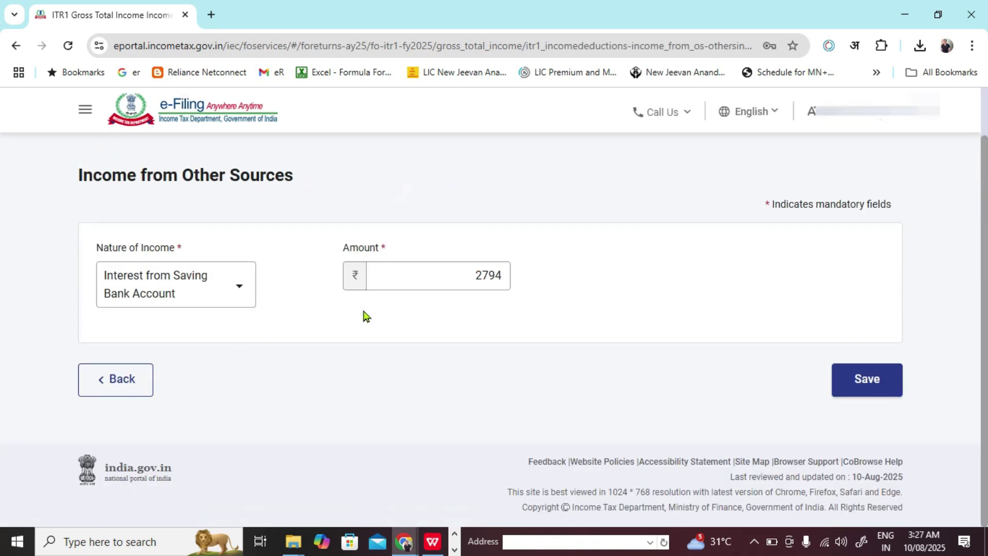
left_click(469, 283)
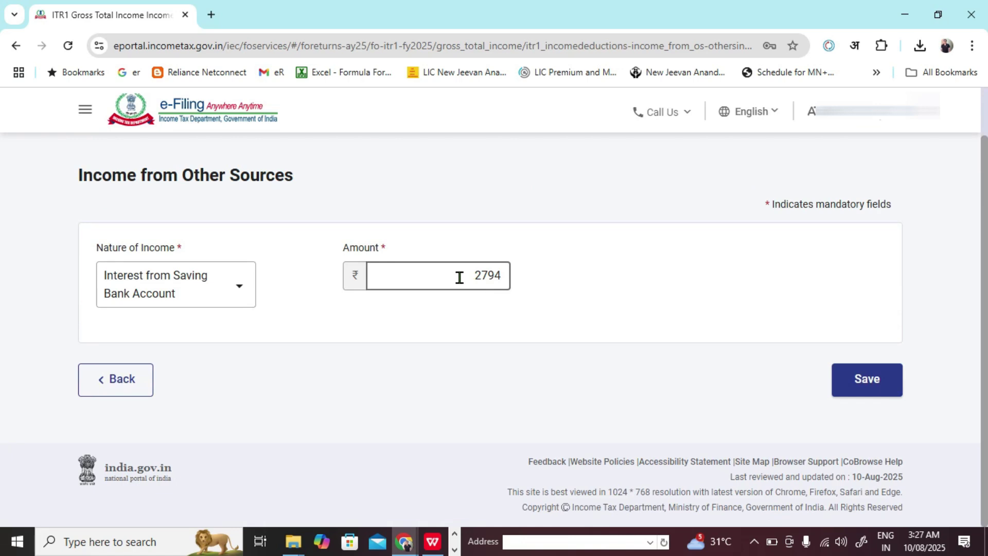
double_click(459, 277)
left_click(370, 357)
left_click(142, 382)
Step: Add another entry under Income from Other Sources and set its nature of income to Any Other
scroll(342, 376, "down", 15)
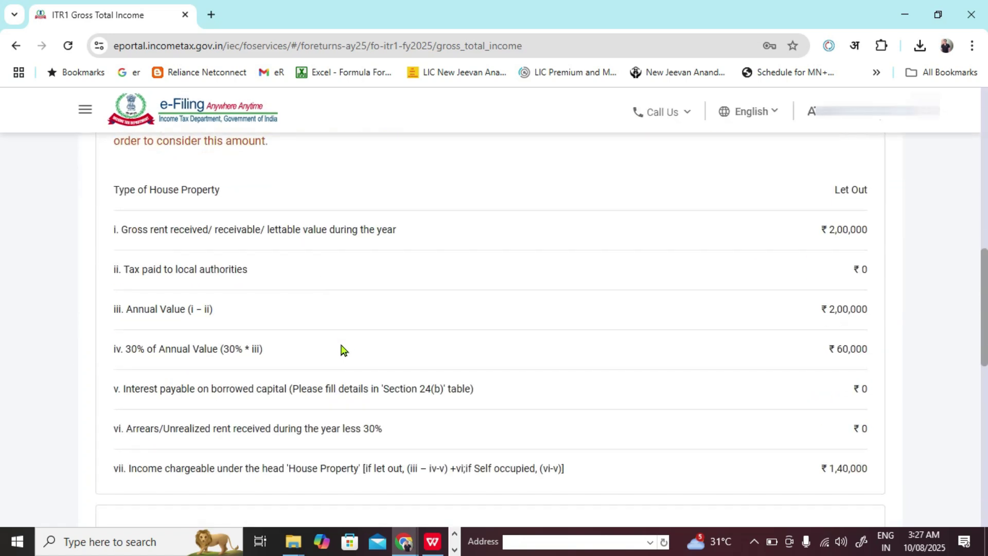
scroll(342, 350, "down", 6)
left_click(131, 284)
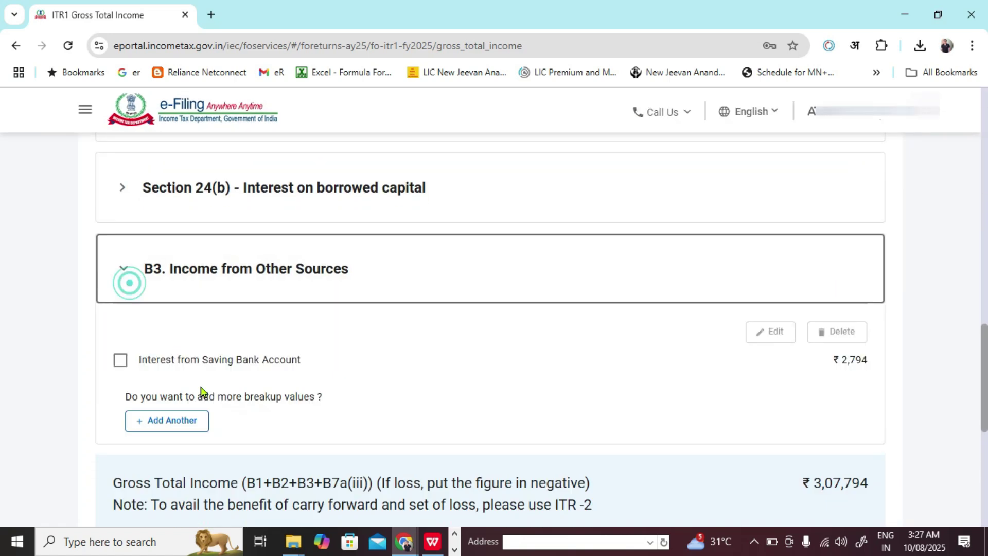
left_click(194, 424)
left_click(236, 347)
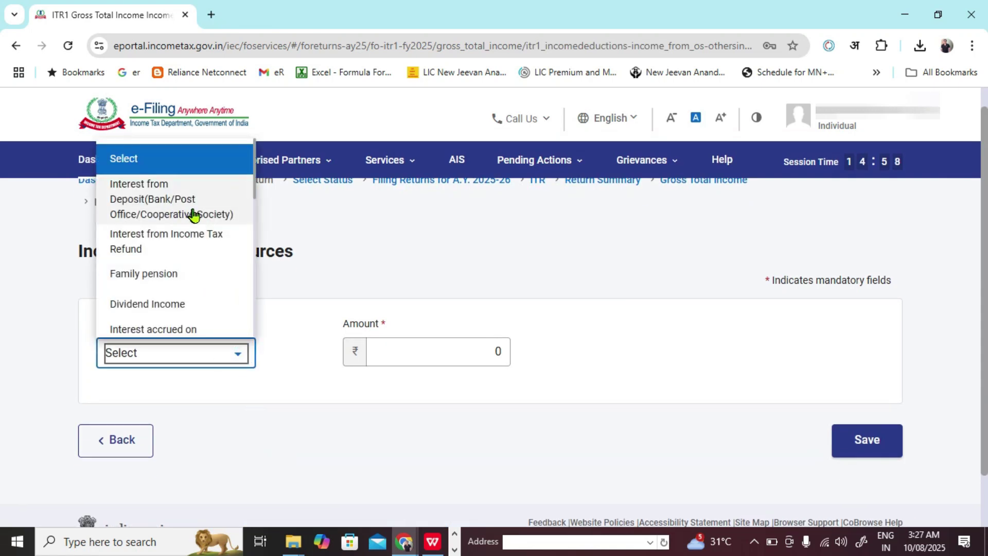
scroll(184, 273, "down", 2)
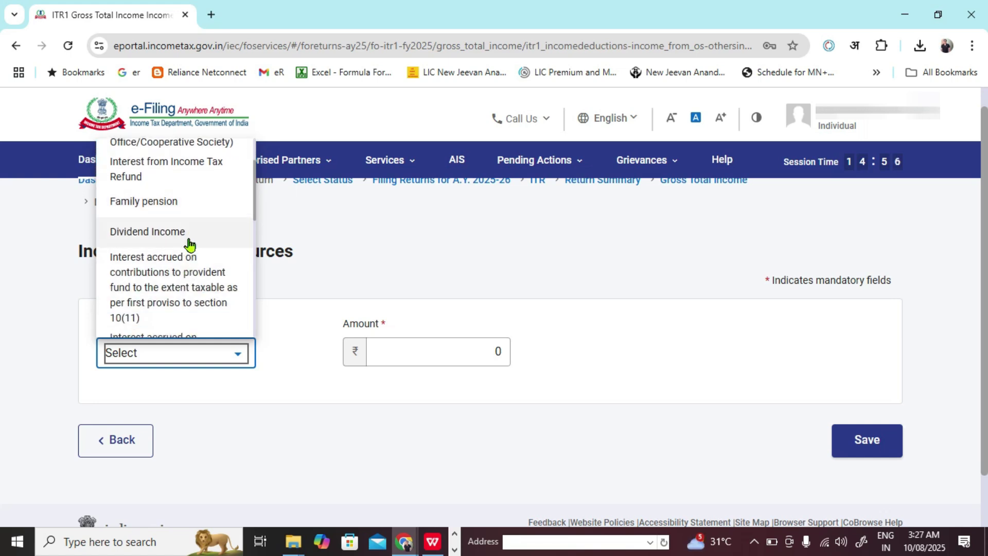
scroll(189, 244, "down", 6)
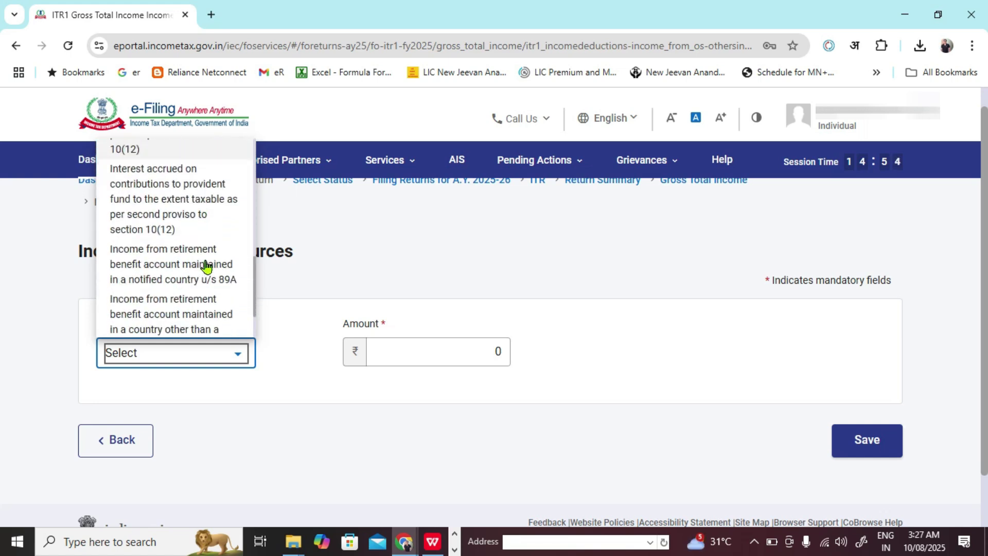
scroll(206, 267, "down", 2)
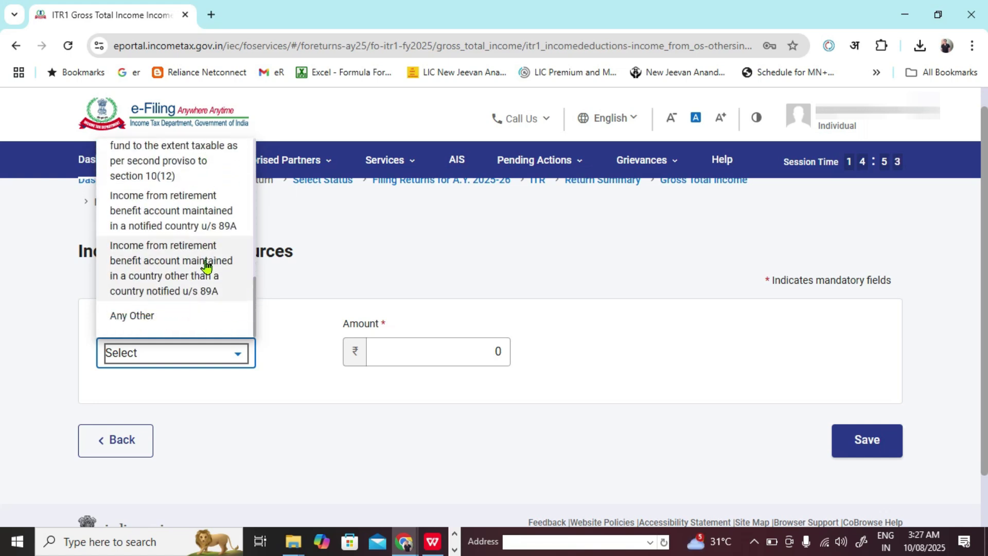
left_click(363, 450)
Step: Enter 200000 as both the description and the amount of the Any Other income entry
left_click(397, 365)
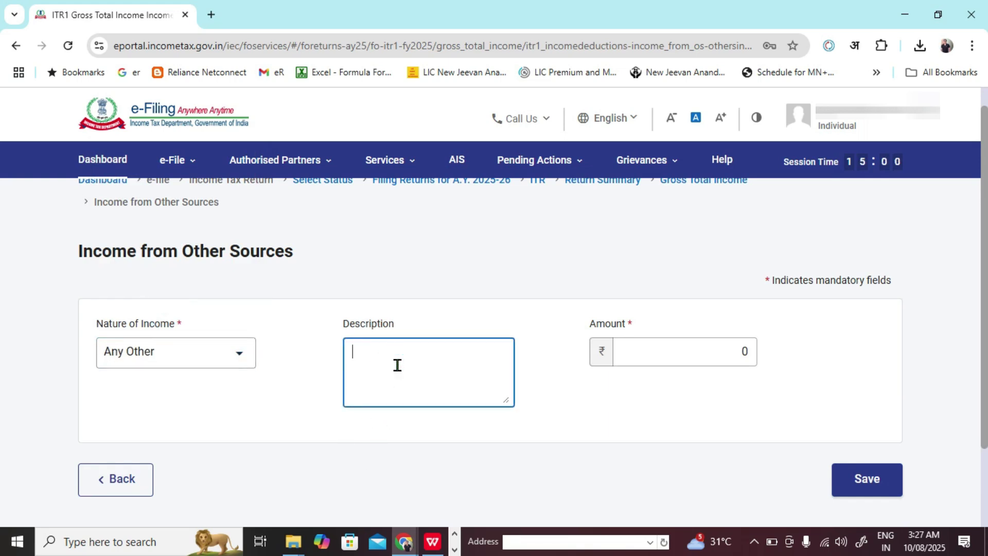
type("200000")
left_click(681, 357)
type("2")
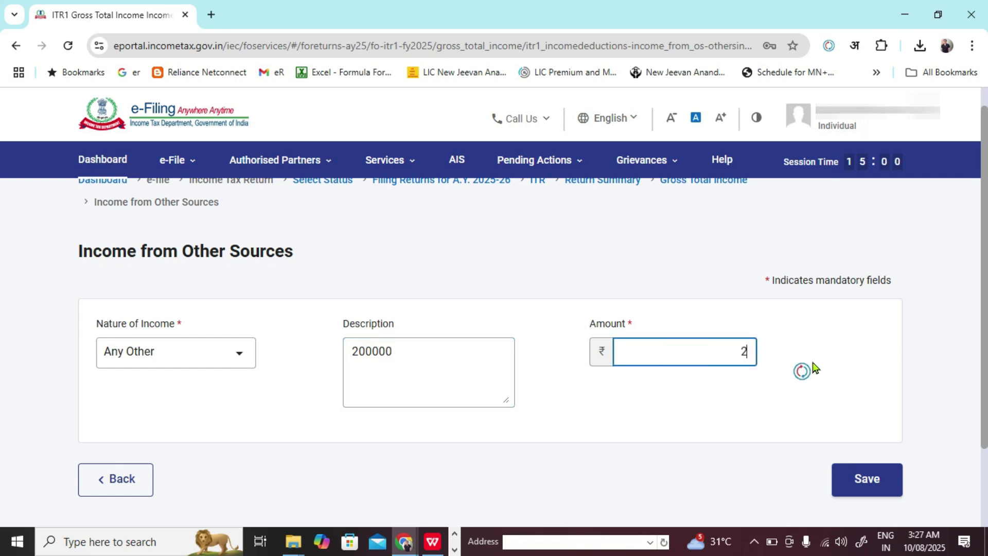
left_click(588, 383)
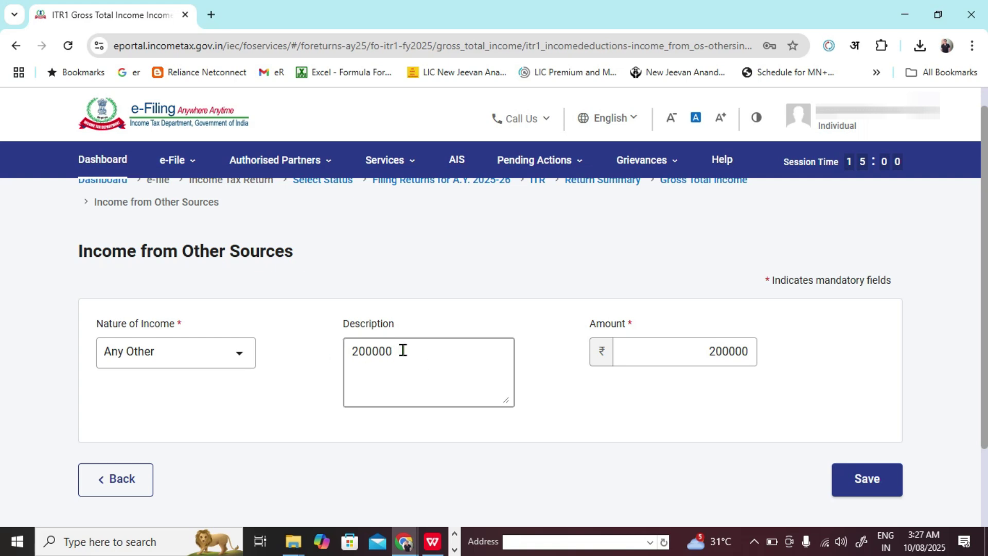
Step: Replace the entry's description with Tuition income and save the other-sources income
left_click_drag(410, 348, 333, 353)
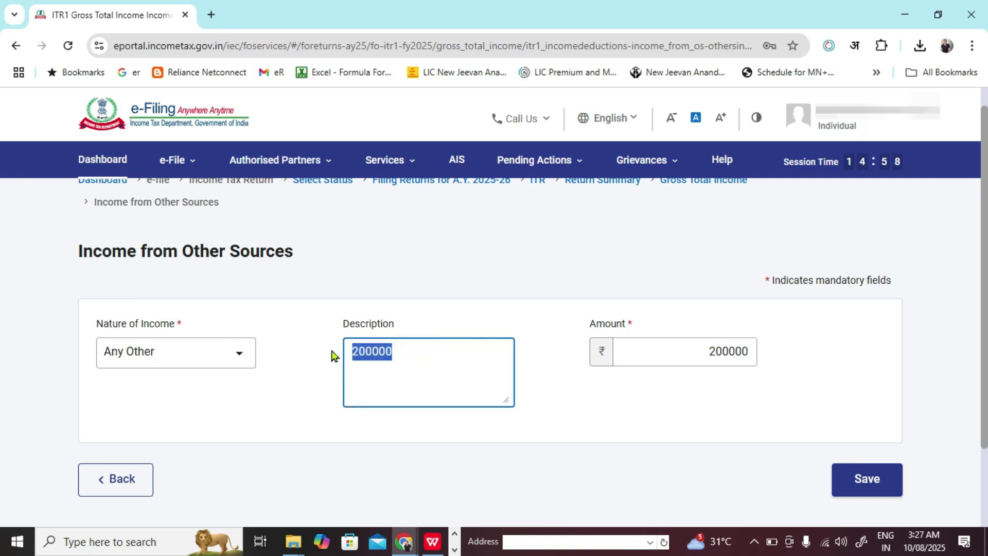
type("Tuition")
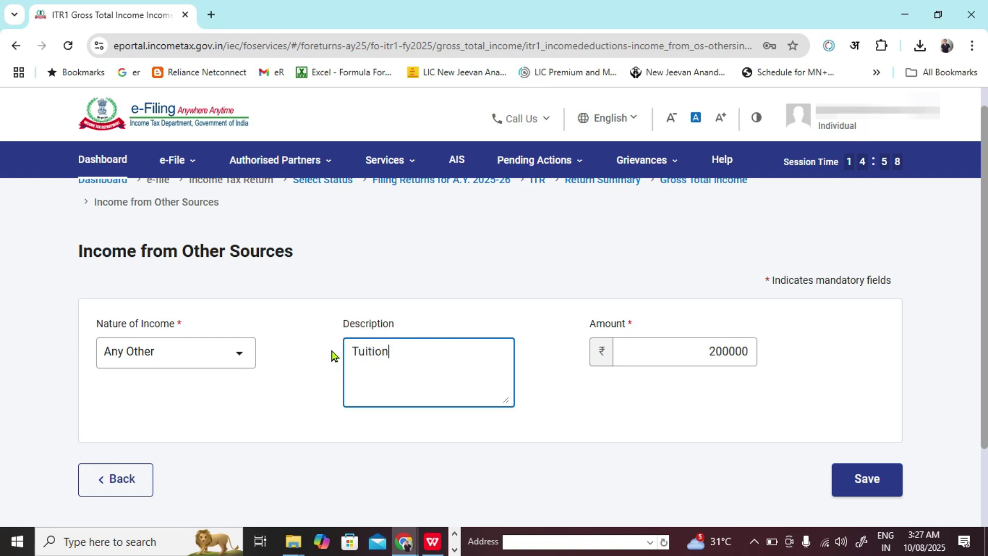
type(" income")
left_click(857, 478)
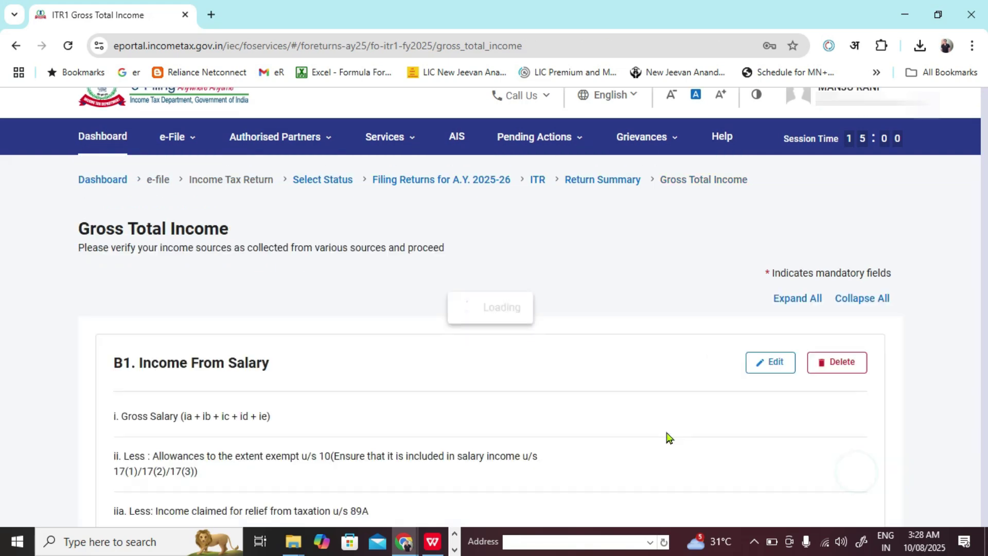
Step: Review the income heads and the Gross Total Income figure, and look into the Exempt Income section
scroll(606, 404, "down", 2)
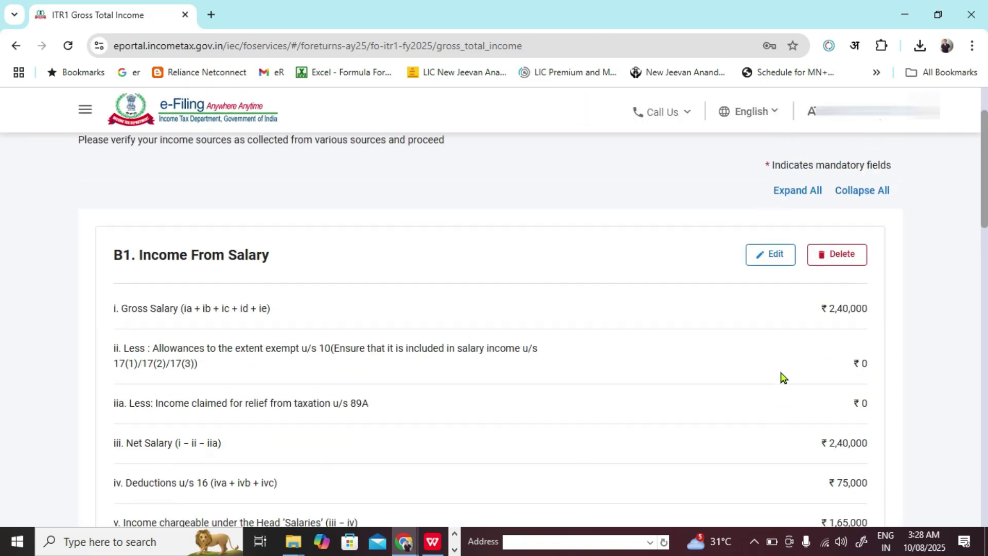
scroll(541, 360, "down", 1)
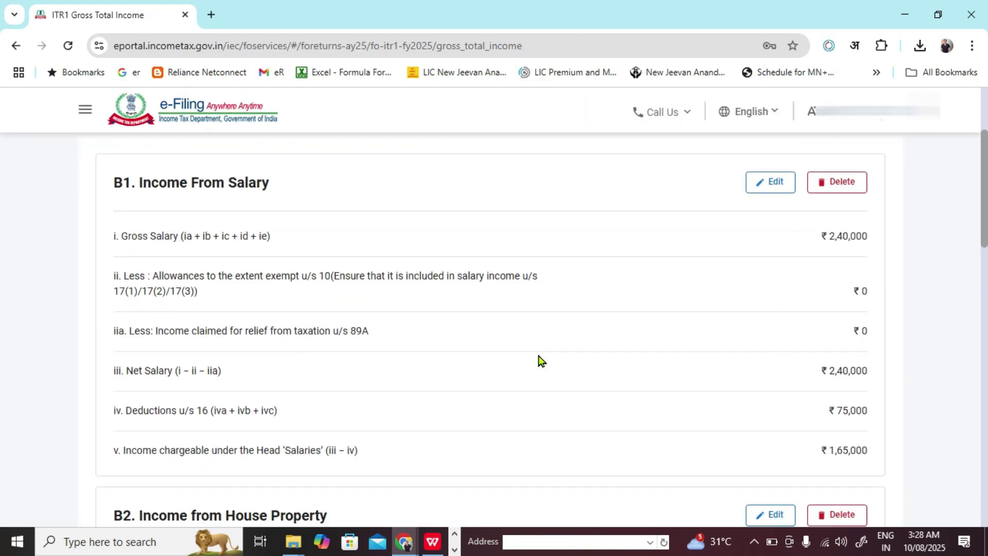
scroll(540, 361, "down", 5)
scroll(582, 358, "down", 3)
scroll(778, 338, "down", 8)
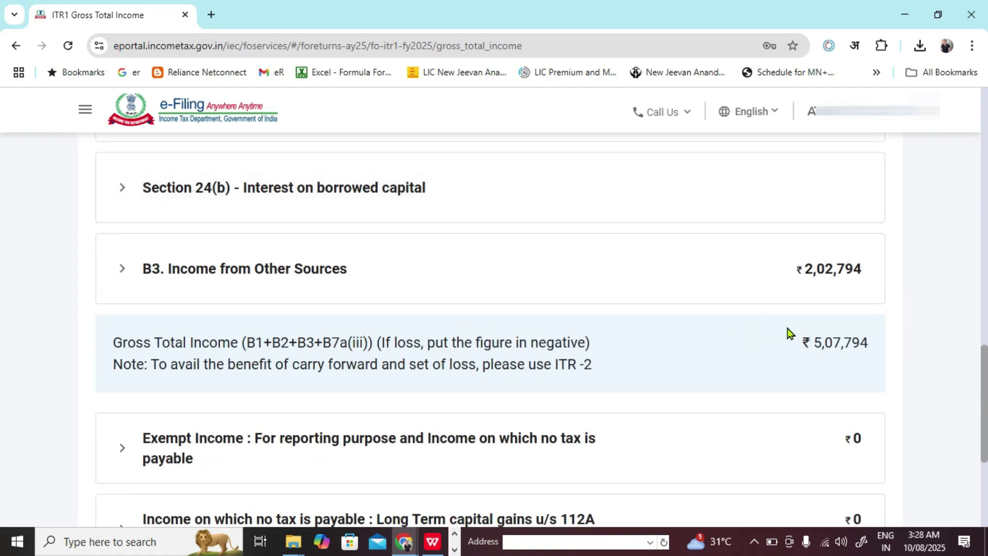
scroll(739, 335, "down", 3)
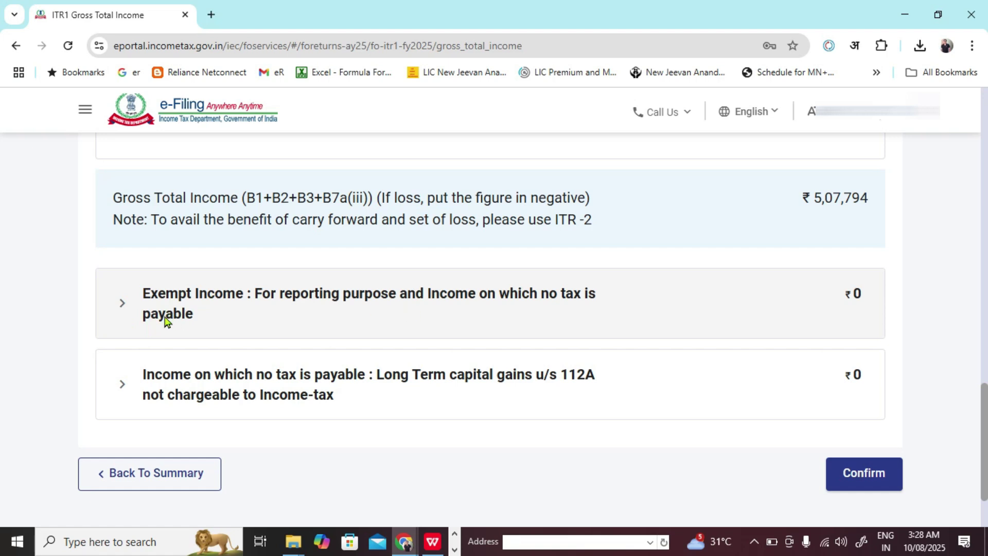
left_click(132, 323)
scroll(360, 330, "down", 4)
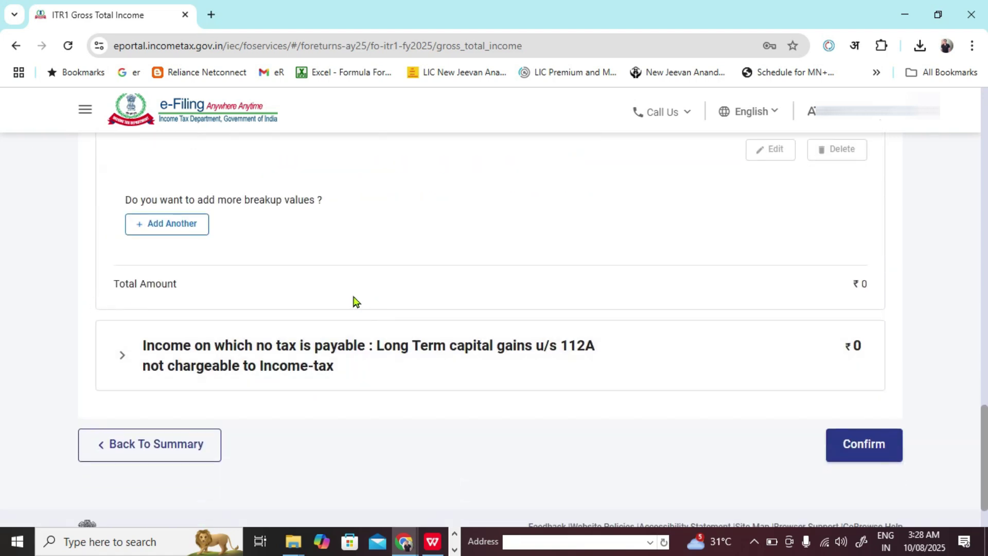
scroll(353, 300, "up", 1)
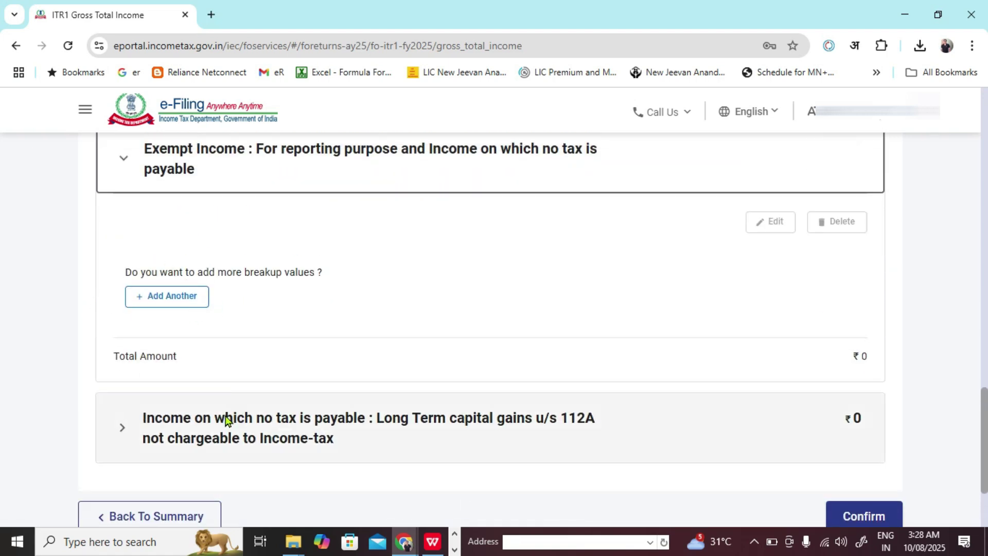
Step: For long-term capital gains u/s 112A, enter 200000 as total sale consideration and 100000 as total cost of acquisition
scroll(227, 419, "down", 3)
left_click(114, 305)
mouse_move(332, 437)
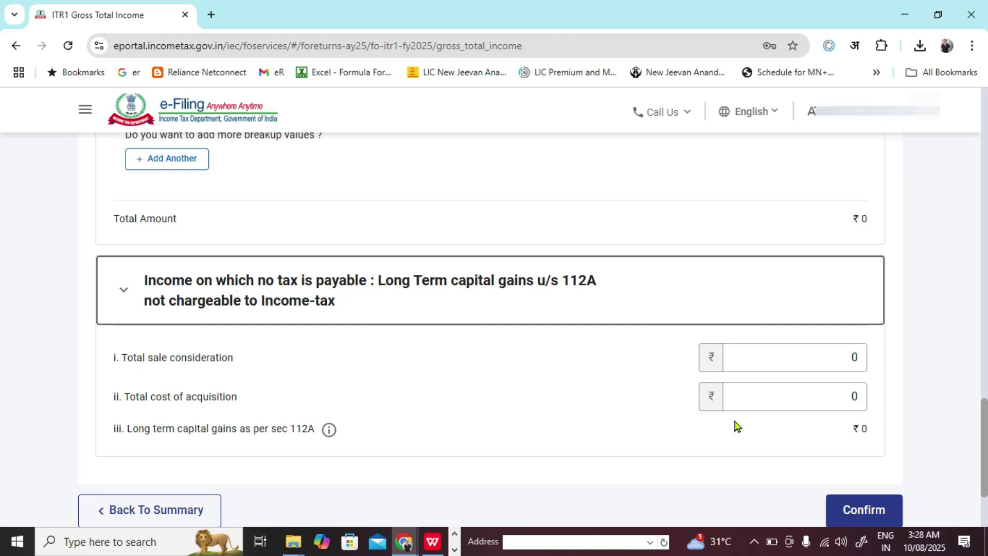
left_click(815, 357)
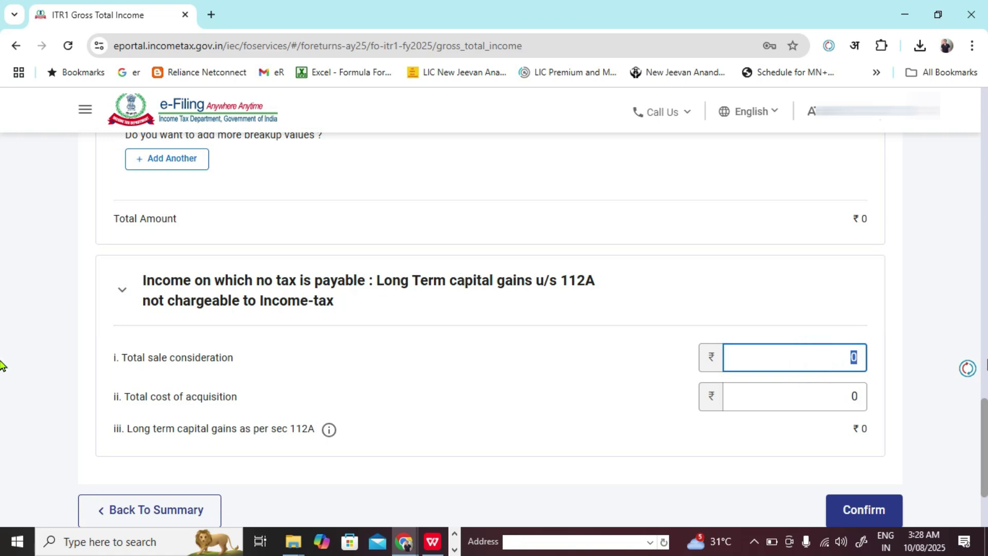
type("200000")
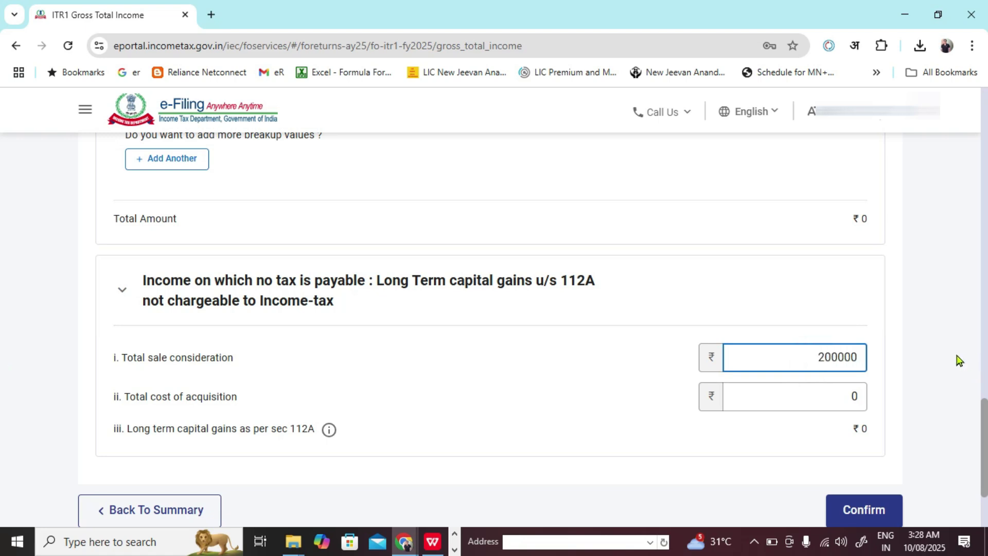
left_click(824, 394)
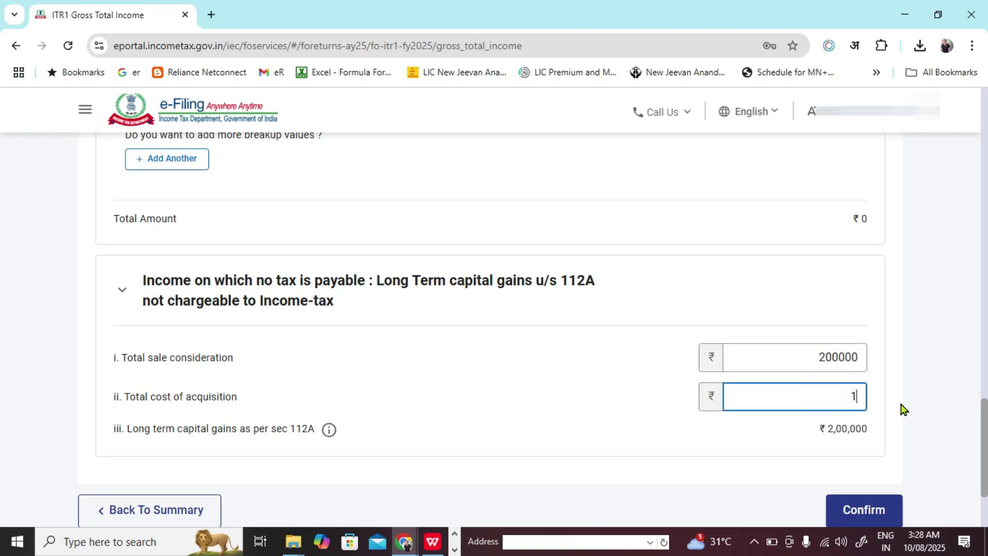
type("100000")
left_click(706, 442)
Step: Check the long-term capital gains as per section 112A and confirm the Gross Total Income schedule
scroll(803, 412, "down", 1)
left_click_drag(814, 364, 870, 360)
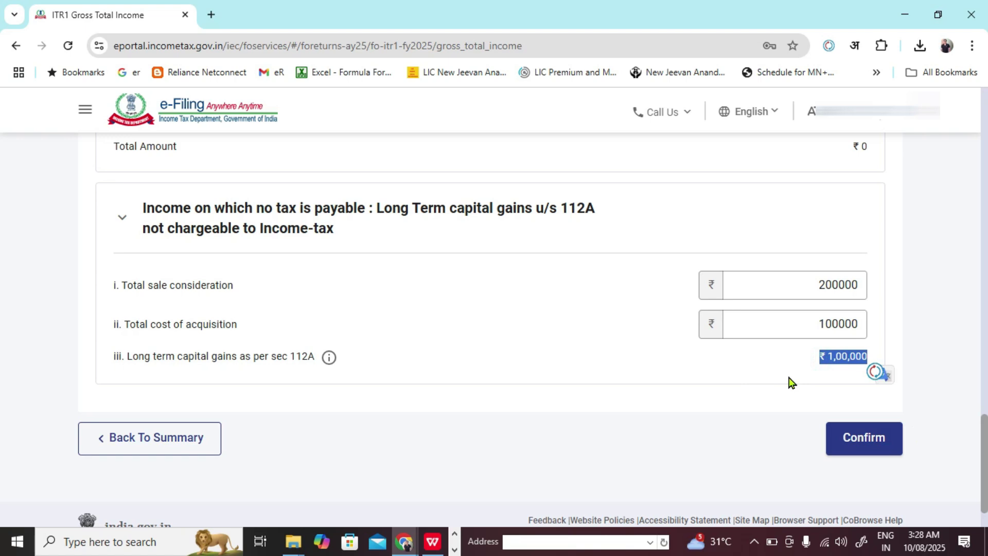
left_click(867, 452)
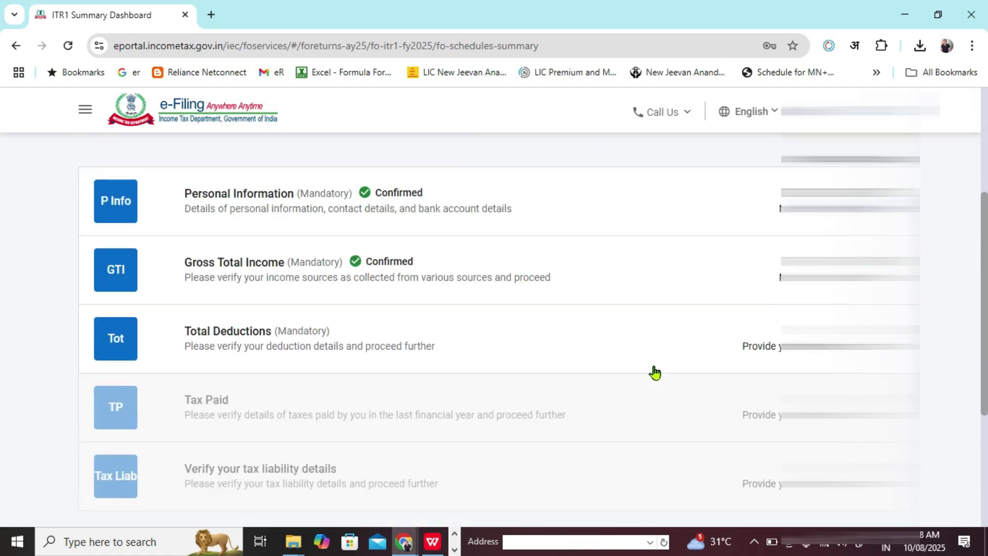
Step: Open the Total Deductions schedule, go through the deductions, and confirm it
left_click(647, 355)
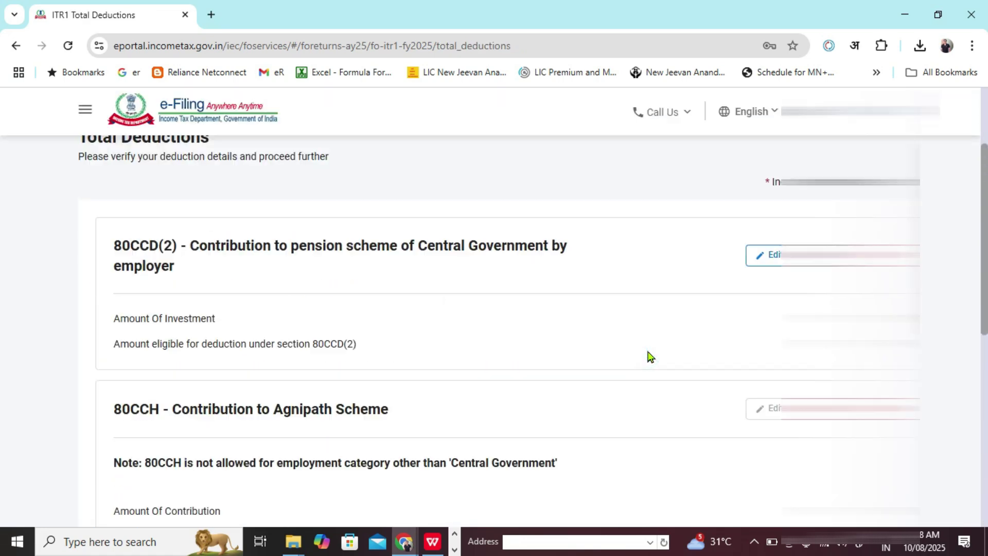
scroll(650, 355, "down", 15)
scroll(651, 356, "down", 1)
left_click(839, 381)
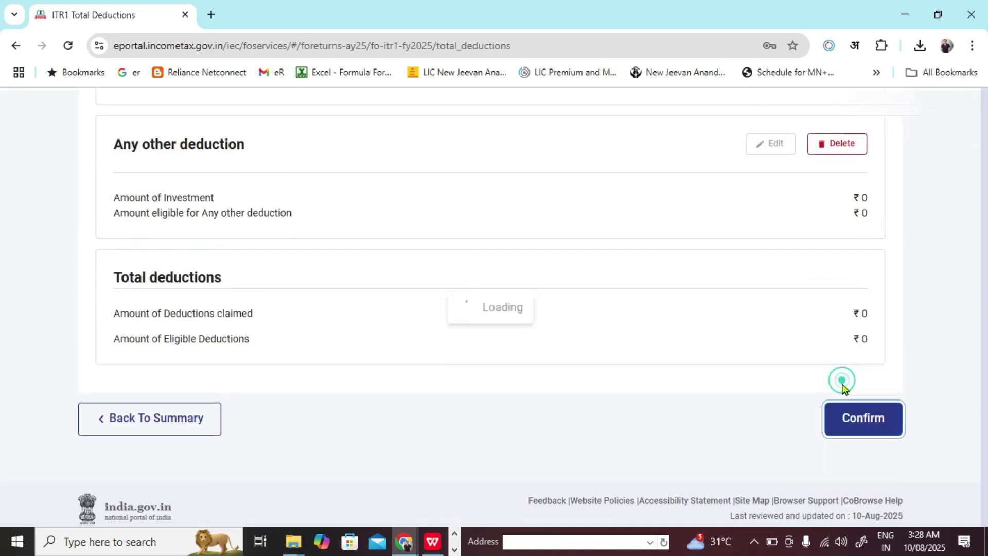
Step: Open the Tax Paid schedule, go through the TDS, TCS and advance tax sections, and confirm it
scroll(664, 404, "up", 2)
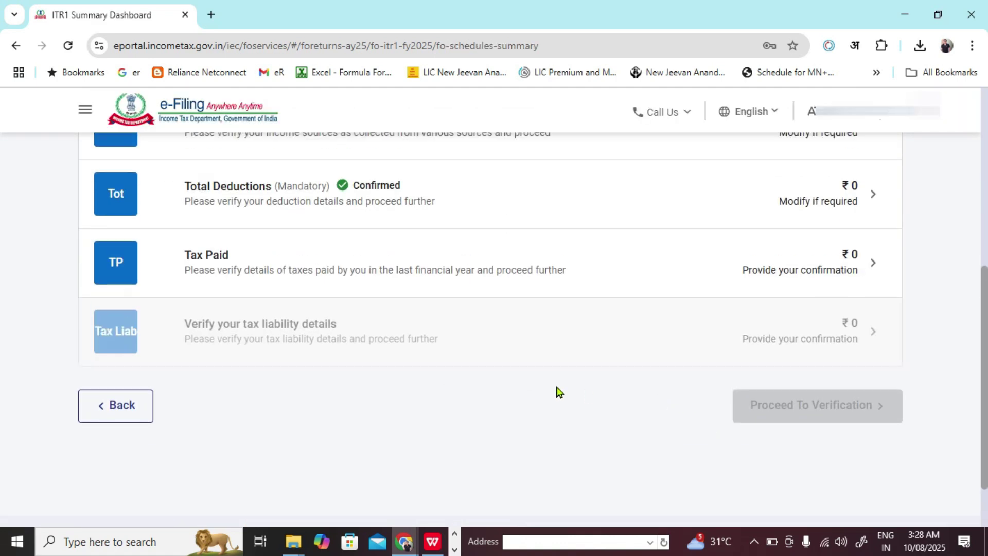
left_click(555, 357)
scroll(664, 392, "down", 10)
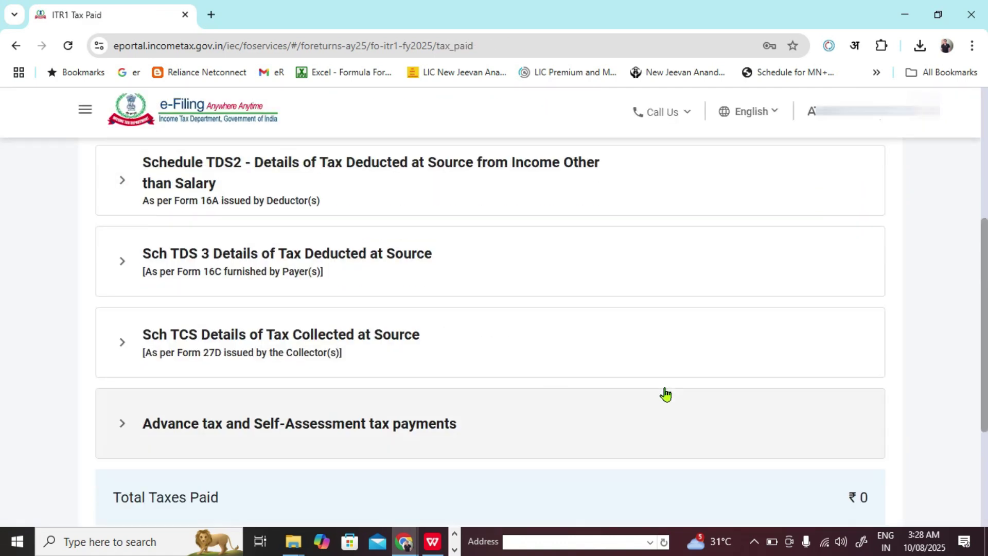
left_click(840, 393)
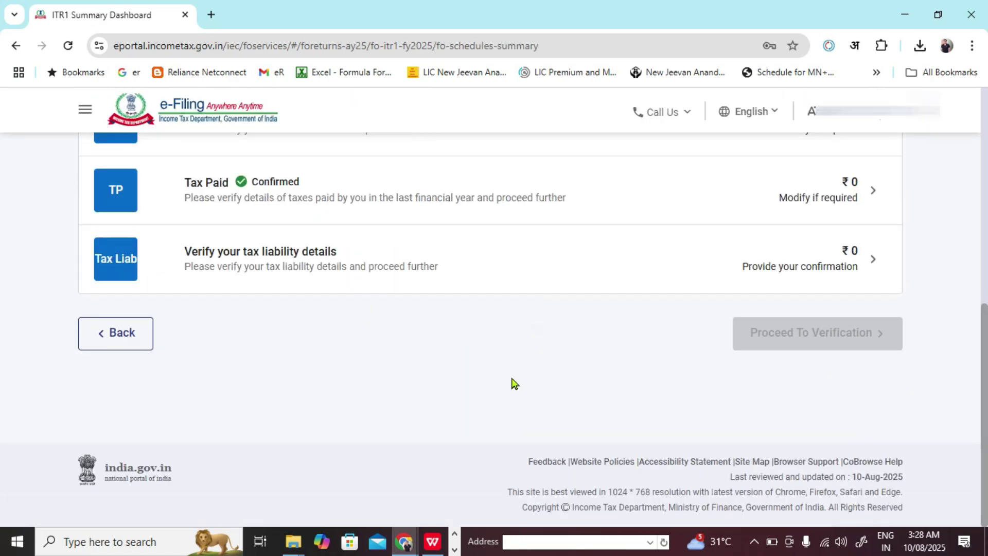
Step: Open the tax liability details, go through the computation of income, tax payable, rebate, interest and fees, and confirm the schedule
left_click(494, 278)
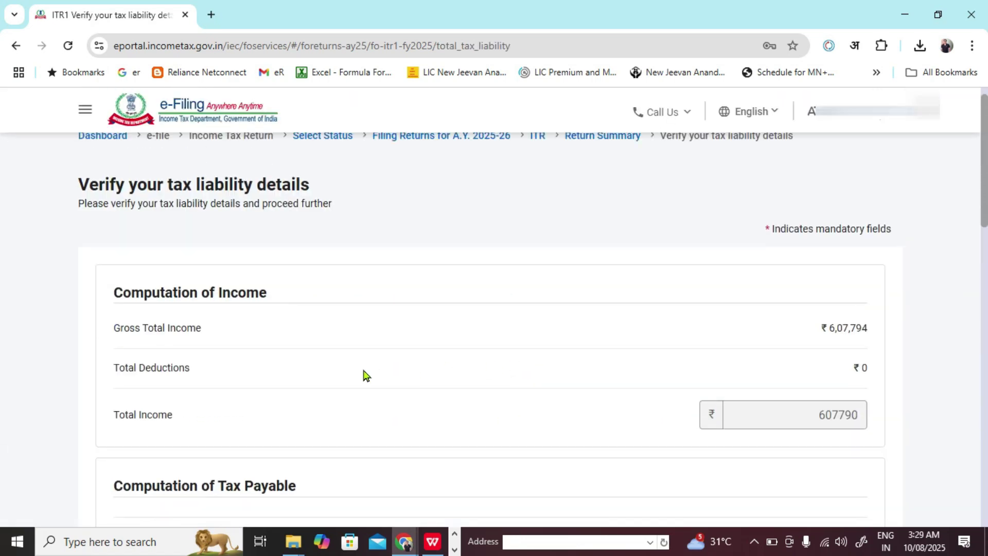
left_click_drag(818, 329, 876, 342)
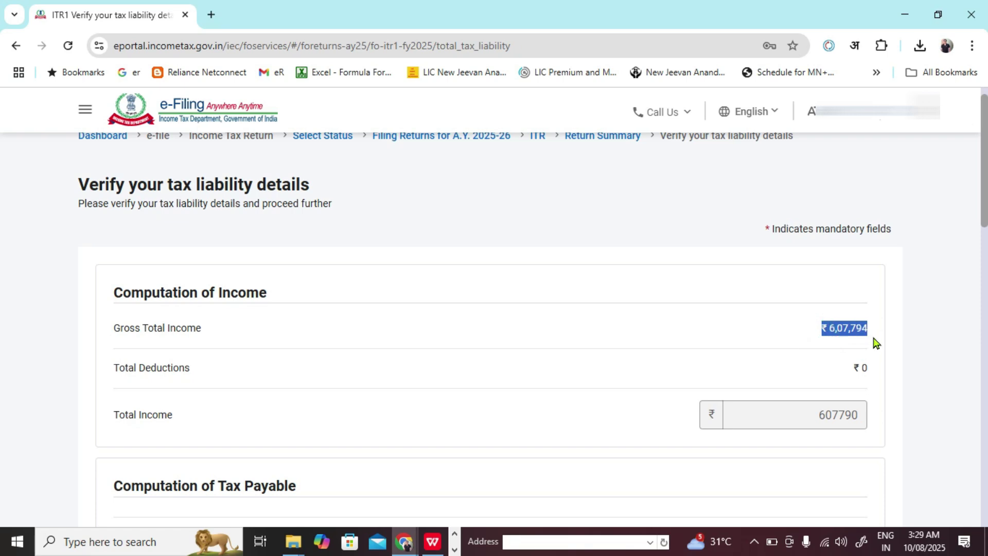
scroll(899, 388, "down", 1)
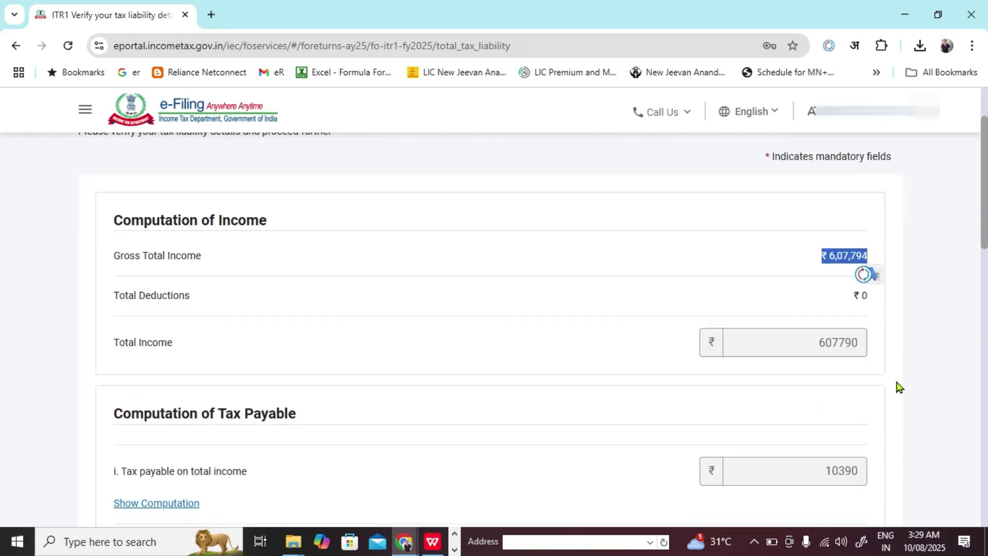
scroll(898, 387, "down", 2)
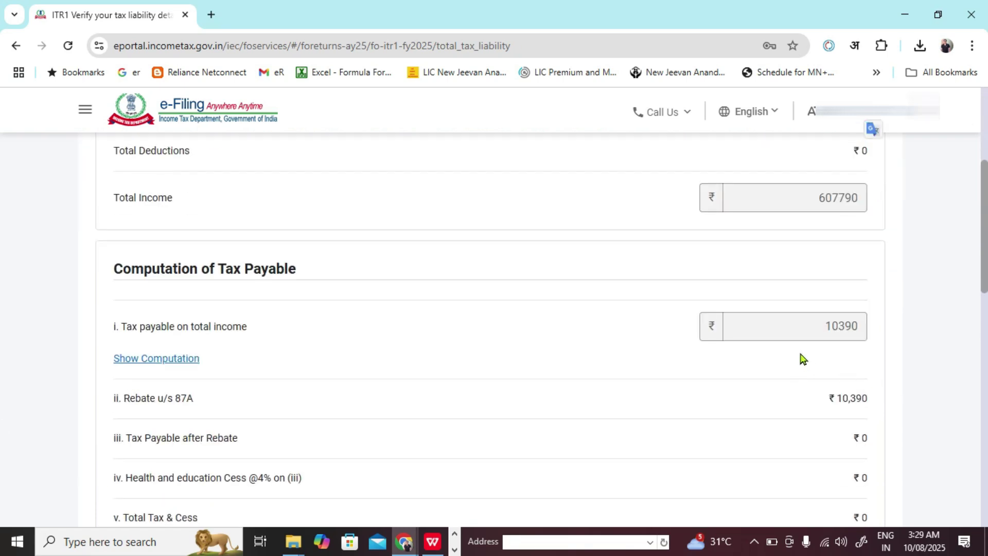
left_click_drag(809, 336, 865, 338)
left_click_drag(106, 400, 886, 414)
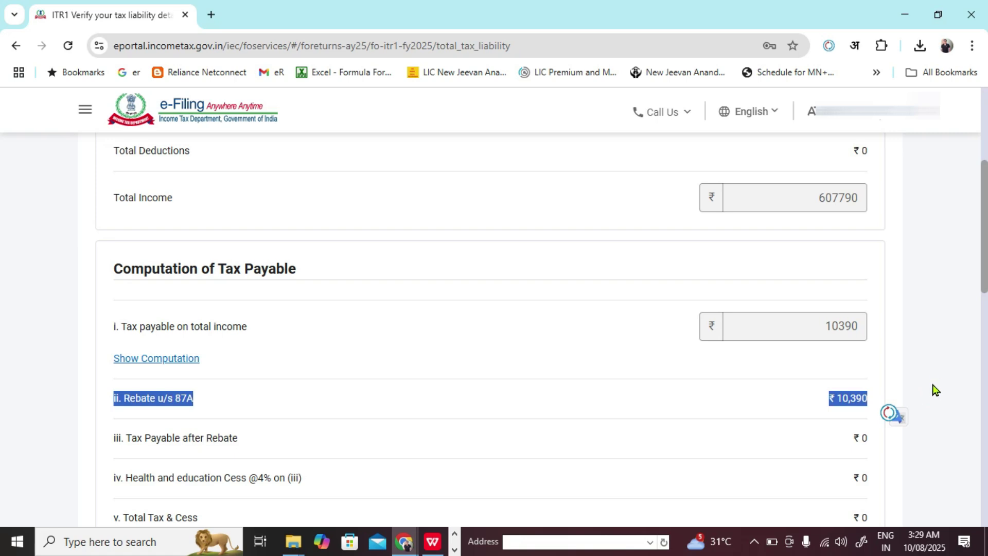
scroll(935, 390, "down", 1)
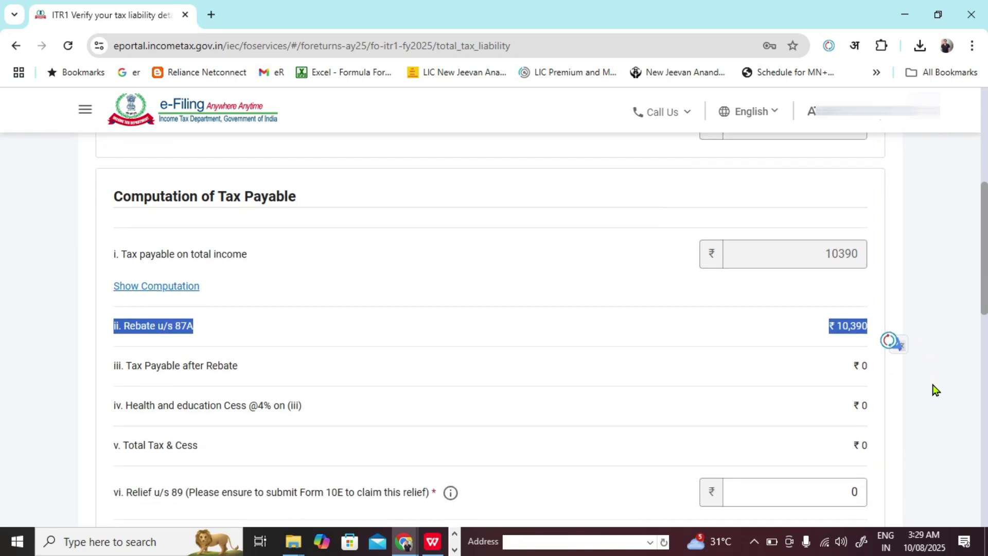
scroll(936, 391, "down", 1)
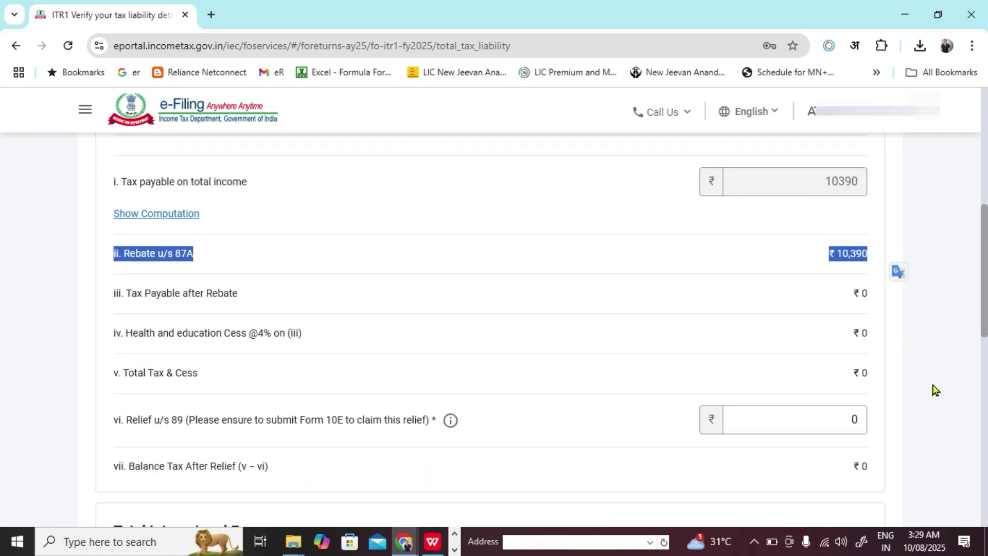
scroll(936, 390, "down", 6)
scroll(932, 393, "up", 3)
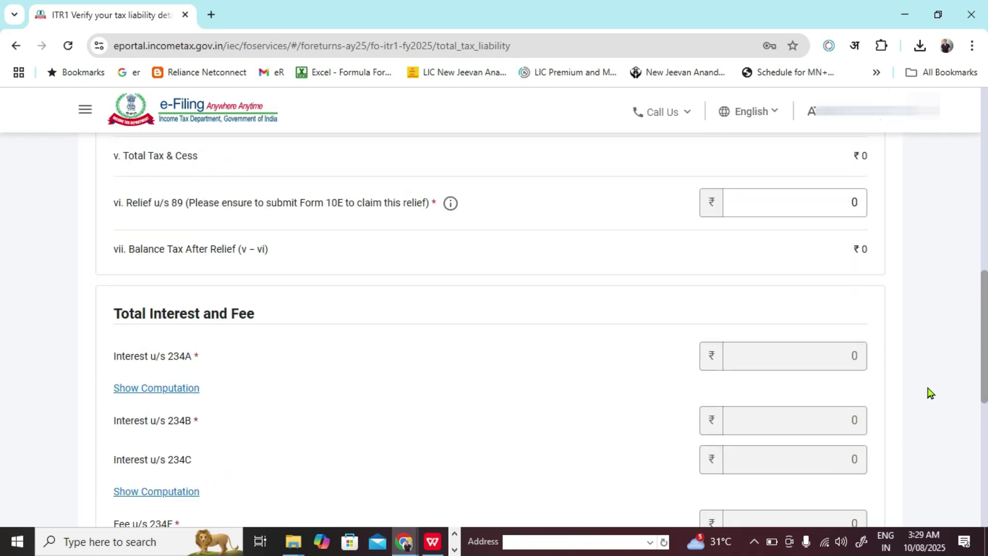
scroll(921, 392, "up", 4)
scroll(839, 369, "down", 7)
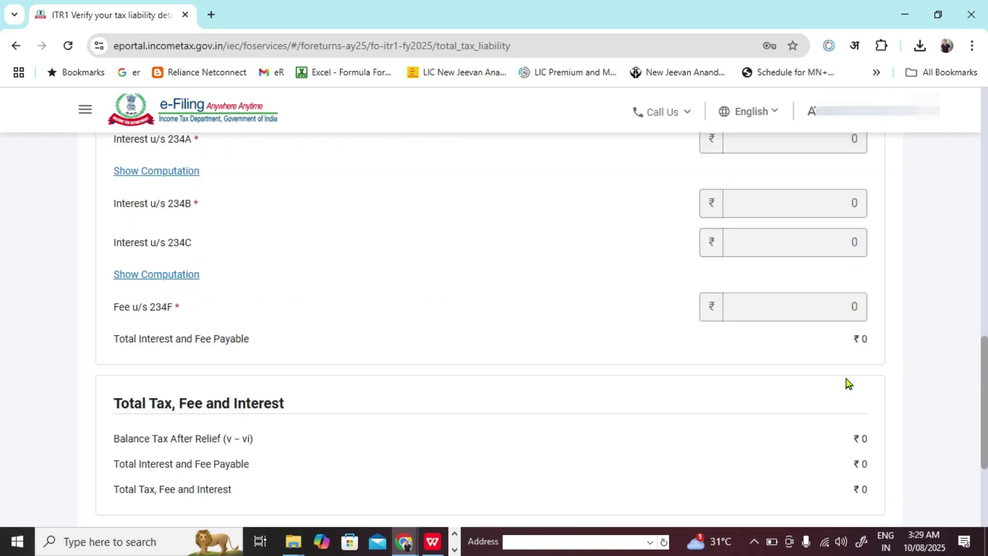
scroll(849, 384, "down", 3)
left_click(862, 379)
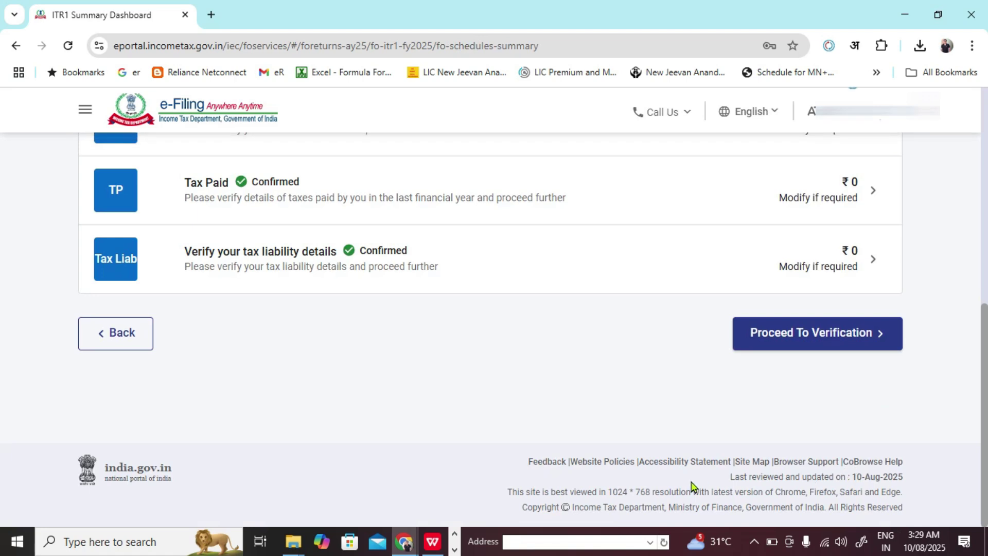
Step: Proceed to verification of the return, review the tax summary from taxable income to total tax paid, and continue to the return preview
scroll(685, 482, "up", 4)
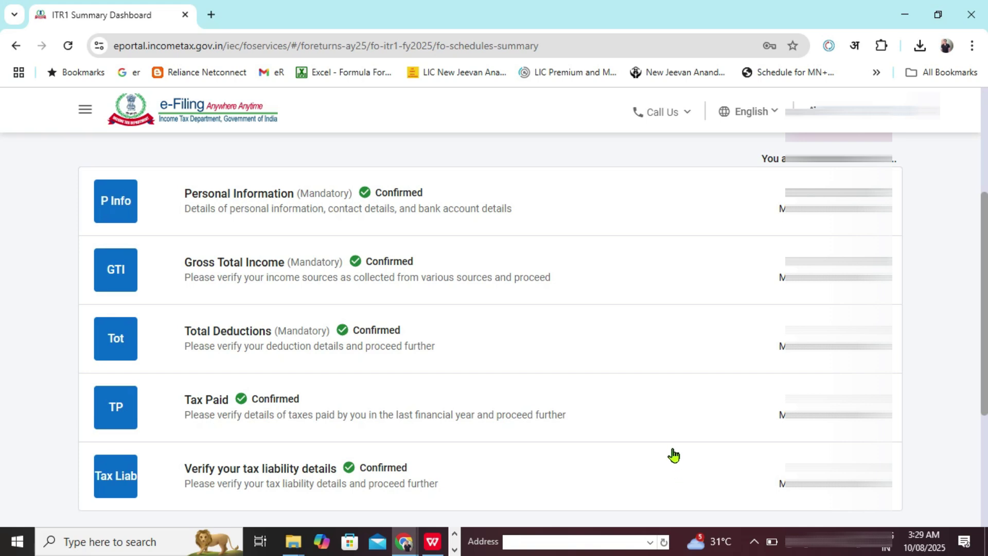
scroll(673, 455, "down", 2)
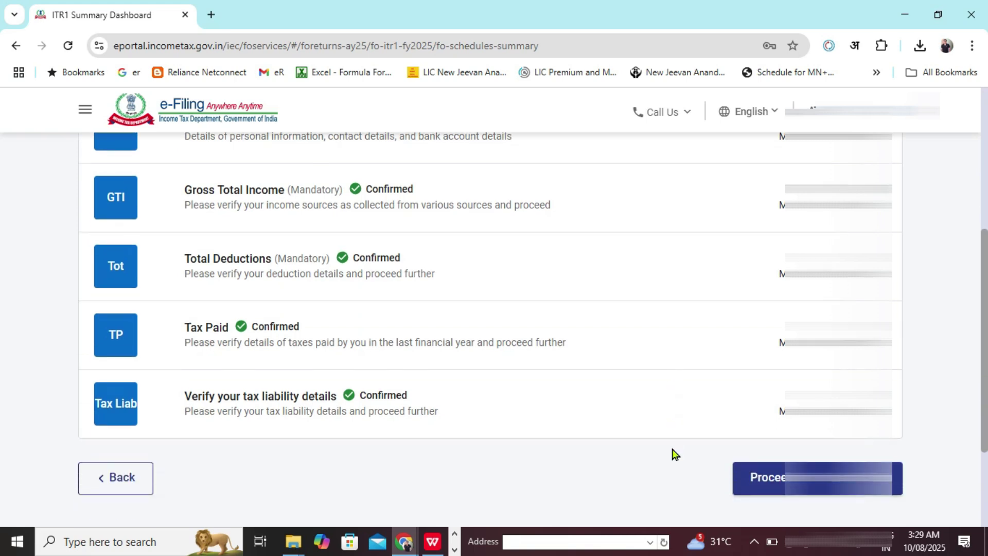
left_click(808, 478)
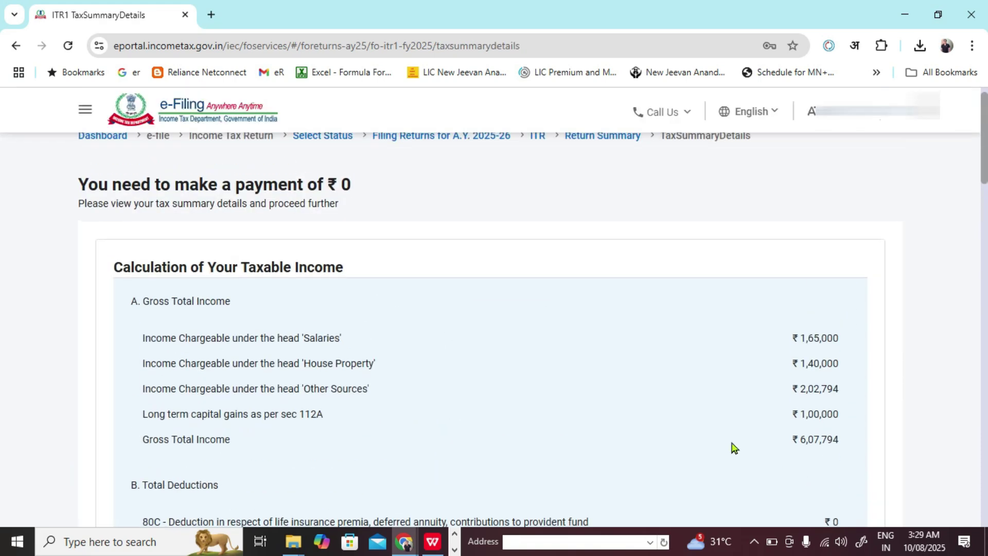
left_click_drag(33, 203, 382, 198)
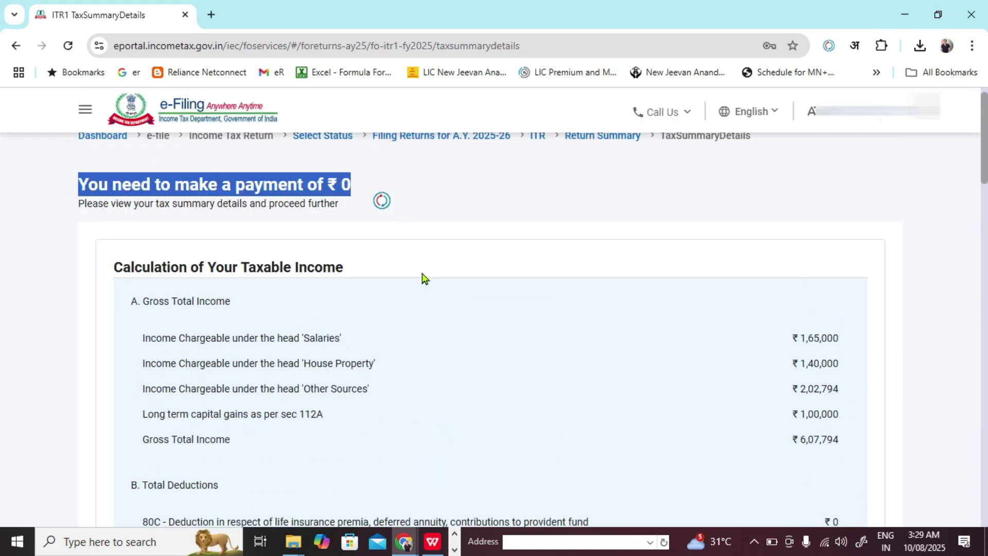
scroll(424, 291, "down", 20)
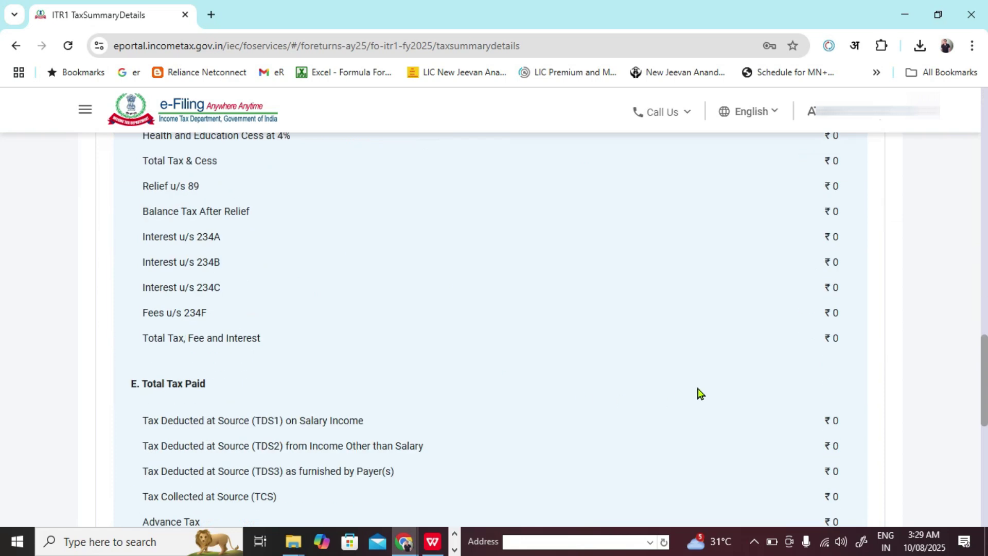
left_click(749, 499)
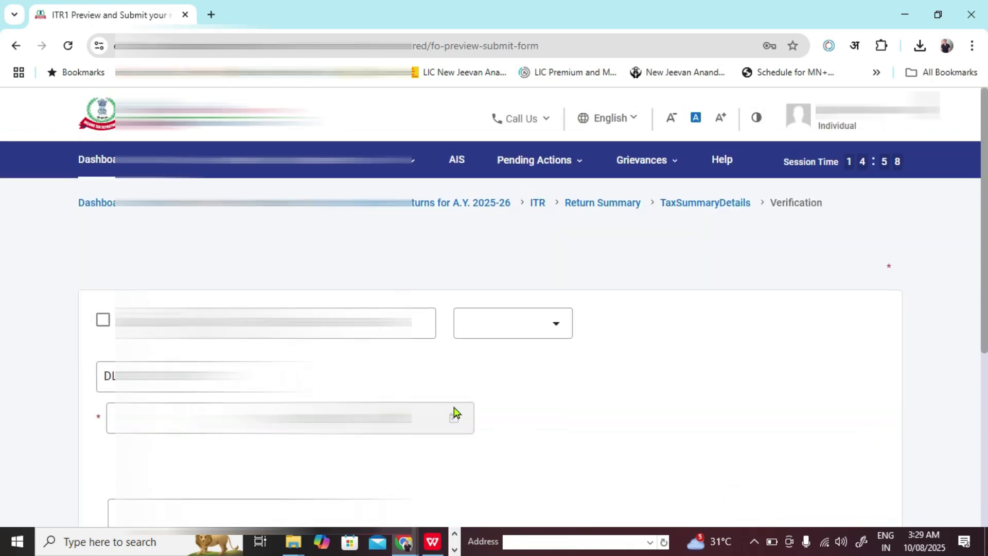
Step: Accept the verification declaration with the place filled in, and proceed to validation of the return
left_click(103, 348)
scroll(103, 348, "down", 3)
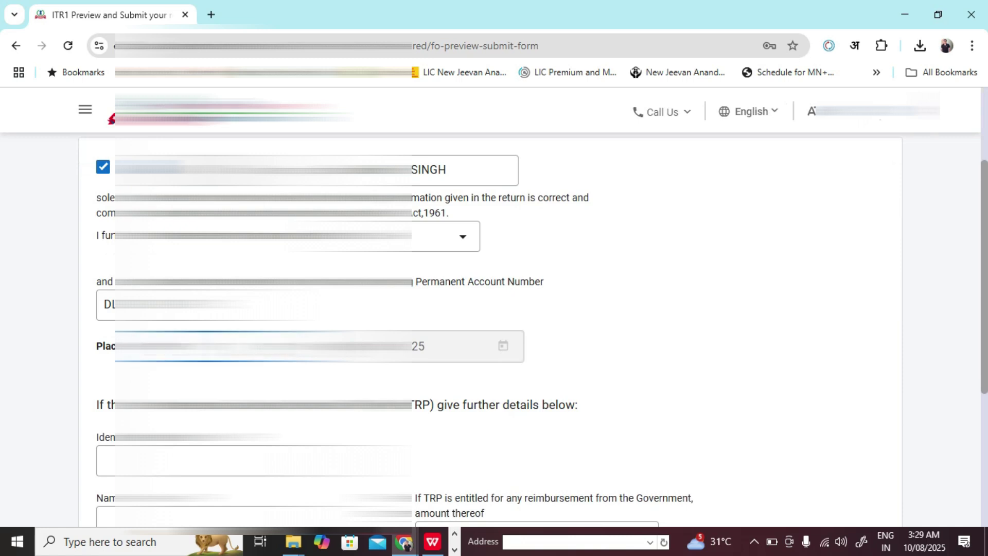
scroll(653, 362, "down", 3)
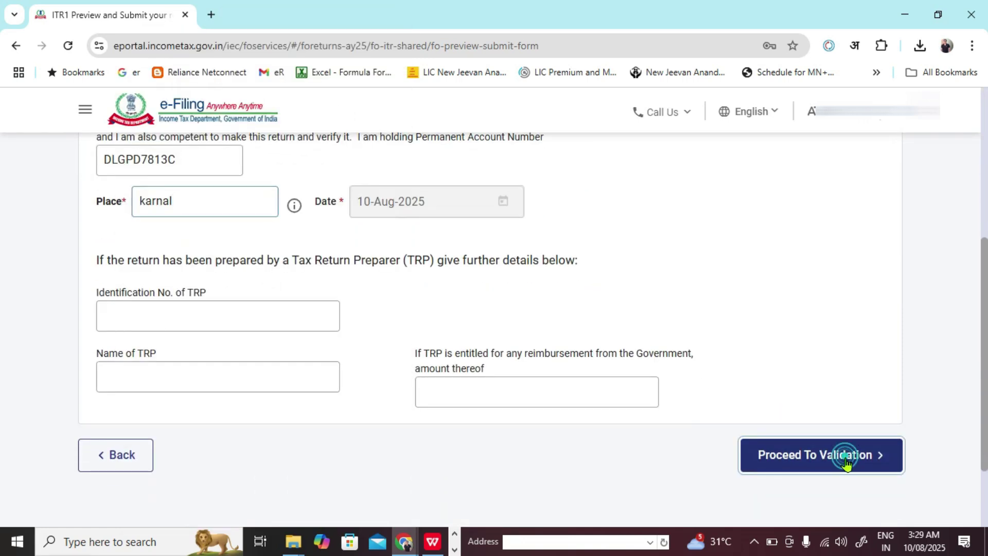
left_click(843, 463)
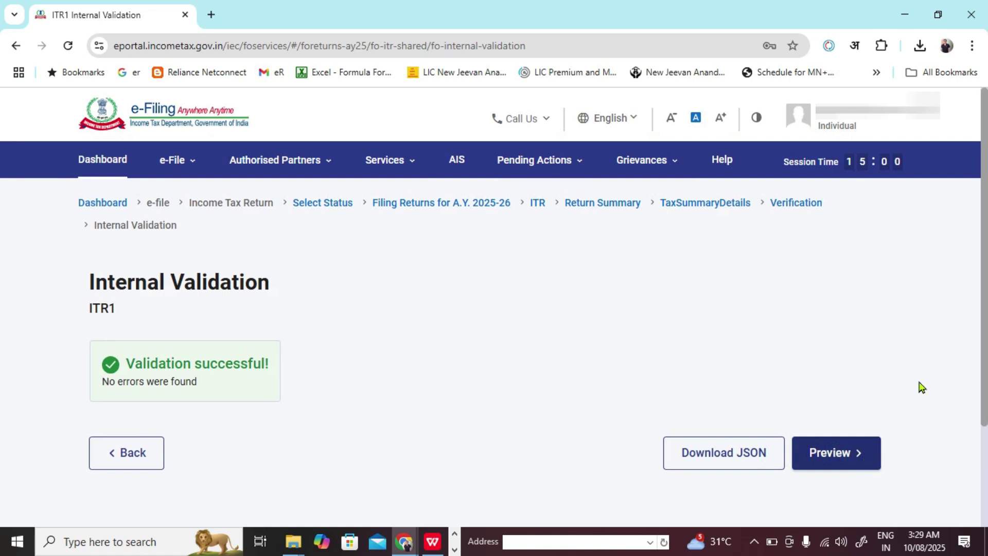